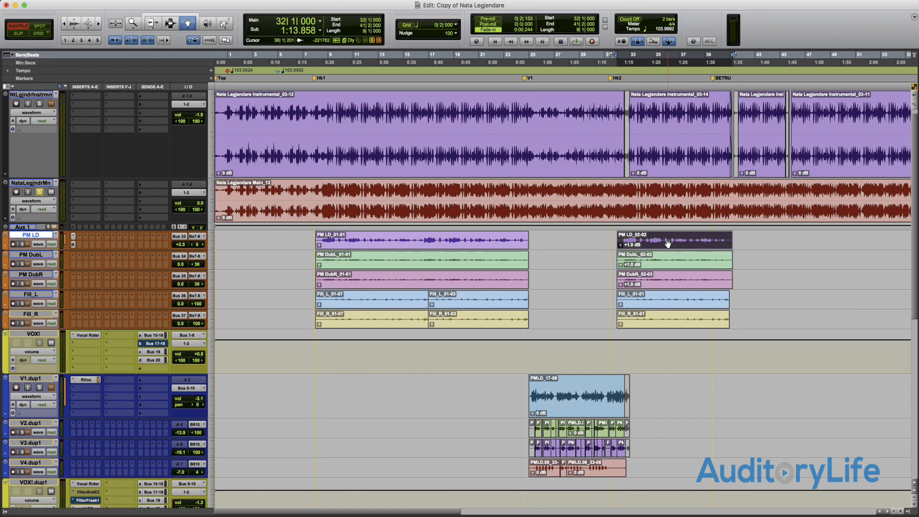
- Delete a section in the middle of the PM LD_02-02 clip in Shuffle mode, and undo the deletion
key("super+7")
left_click_drag(665, 240, 690, 239)
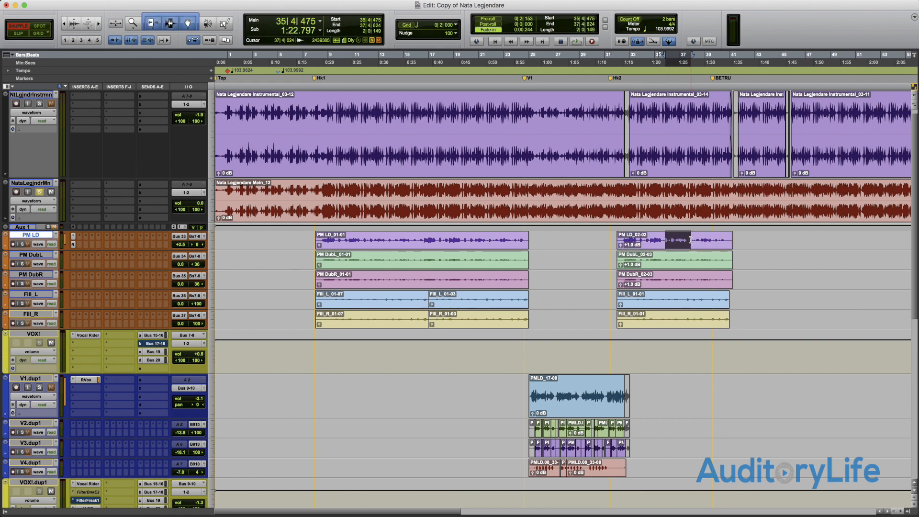
key("Delete")
key("super+bracketleft")
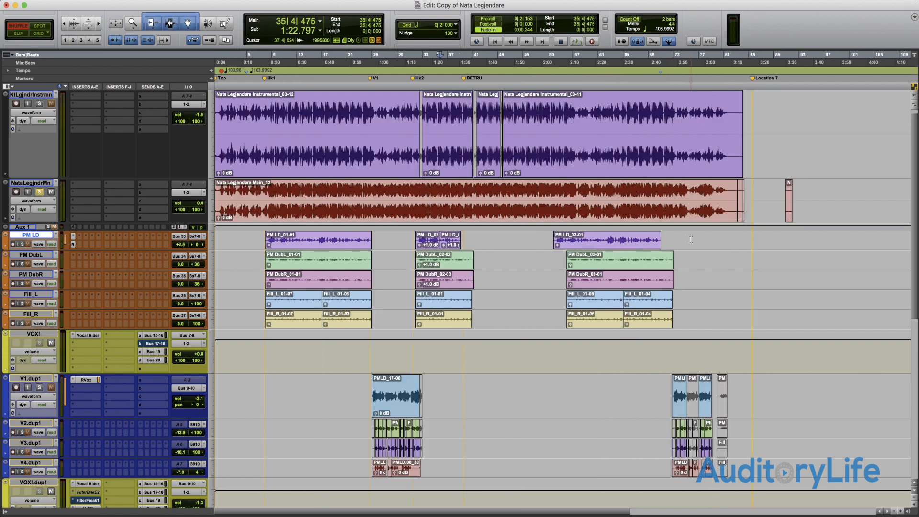
key("super+z")
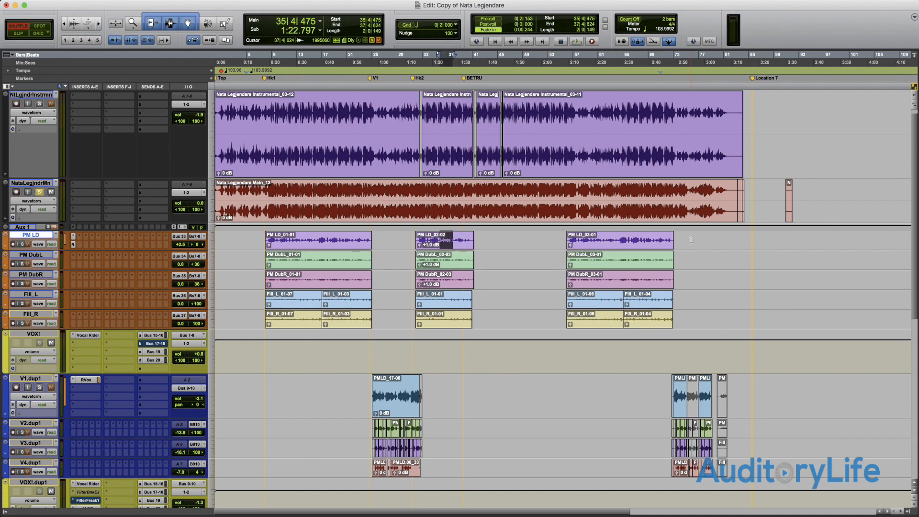
key("Delete")
key("super+z")
- Extend the selection into the empty space before the PM LD_02-02 clip, delete it, and undo the deletion
left_click(407, 233, "shift")
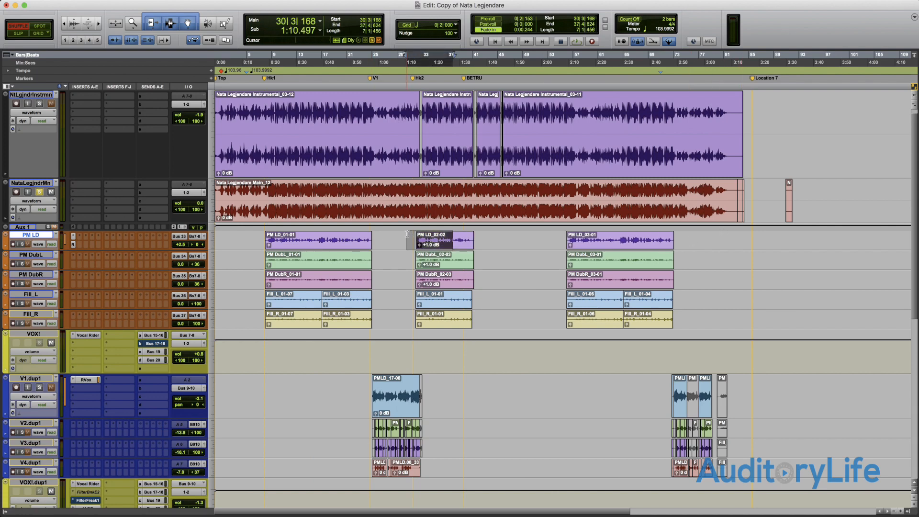
key("Delete")
key("super+z")
- In Slip mode, delete middle sections of the second-hook PM LD and PM DubL clips, and undo both deletions
key("F2")
scroll(409, 242, "down", 3)
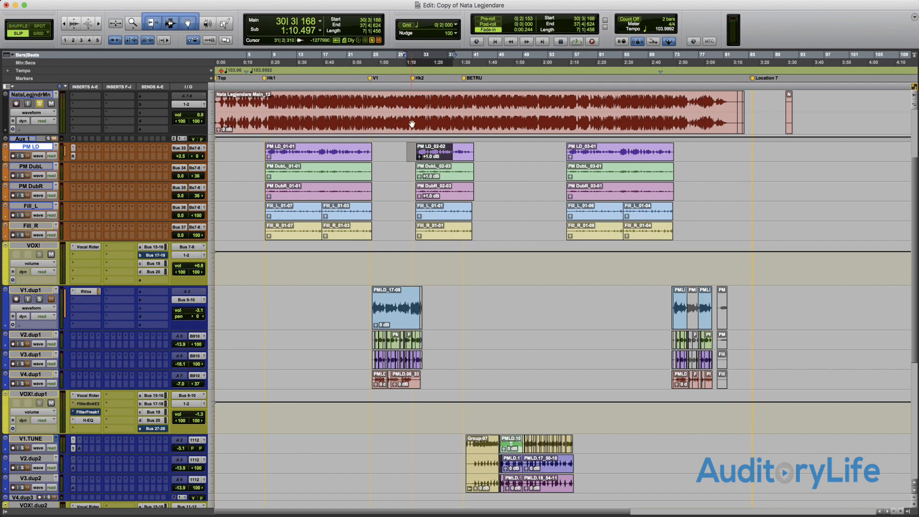
mouse_move(408, 150)
left_mouse_down()
mouse_move(467, 201)
mouse_move(402, 136)
mouse_move(392, 136)
mouse_move(405, 138)
left_mouse_up()
scroll(405, 136, "down", 2)
scroll(405, 239, "up", 5)
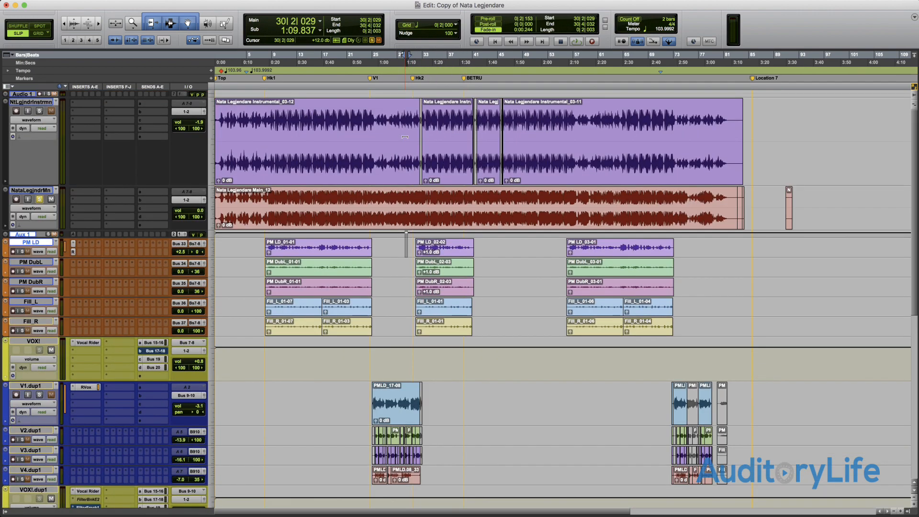
left_click_drag(404, 248, 462, 266)
left_click(453, 238)
key("Delete")
key("Delete")
key("super+z")
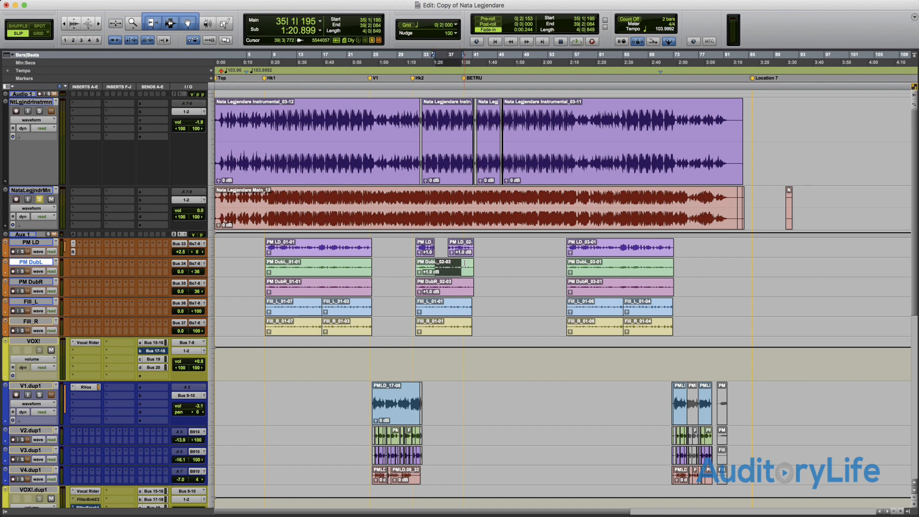
key("super+z")
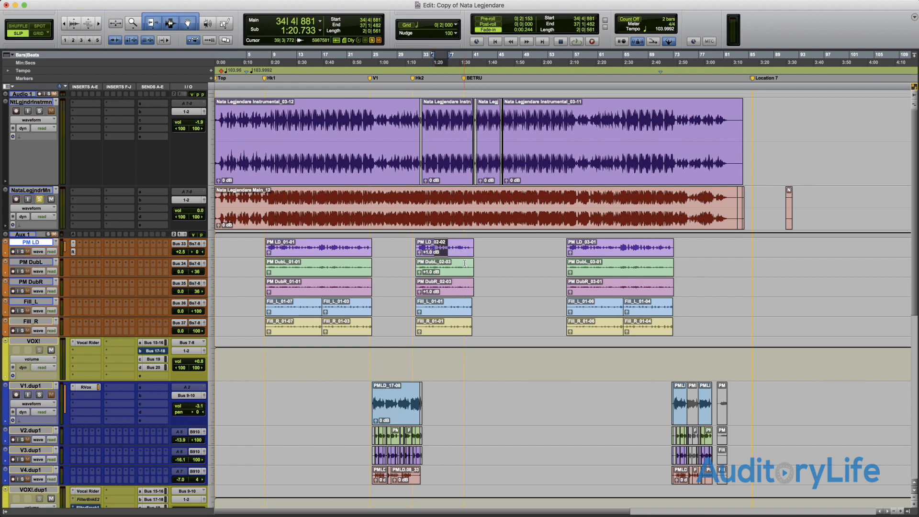
- In Spot mode, inspect the Spot dialog for the PM DubL_02-03, Fill_R_01-01 and PM LD_01-01 clips without changing their positions
key("F3")
left_click(451, 271)
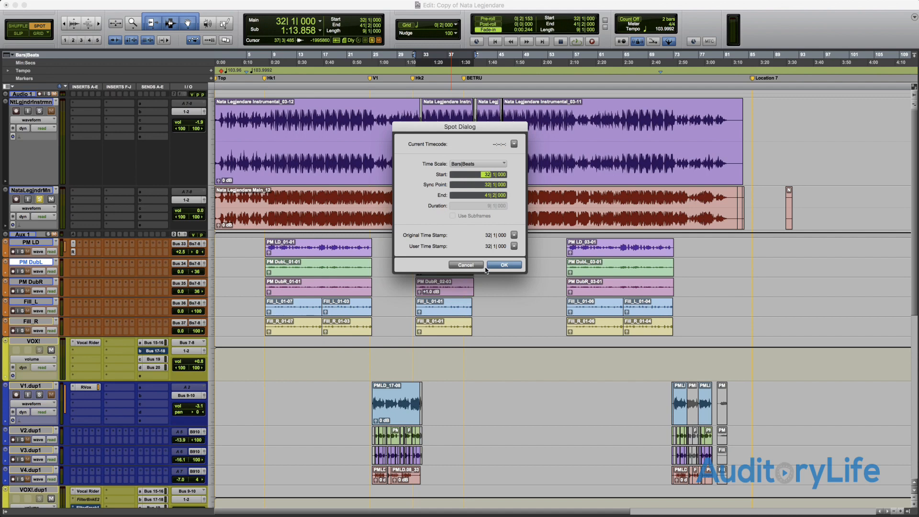
left_click(504, 265)
left_click(445, 282)
left_click(444, 319)
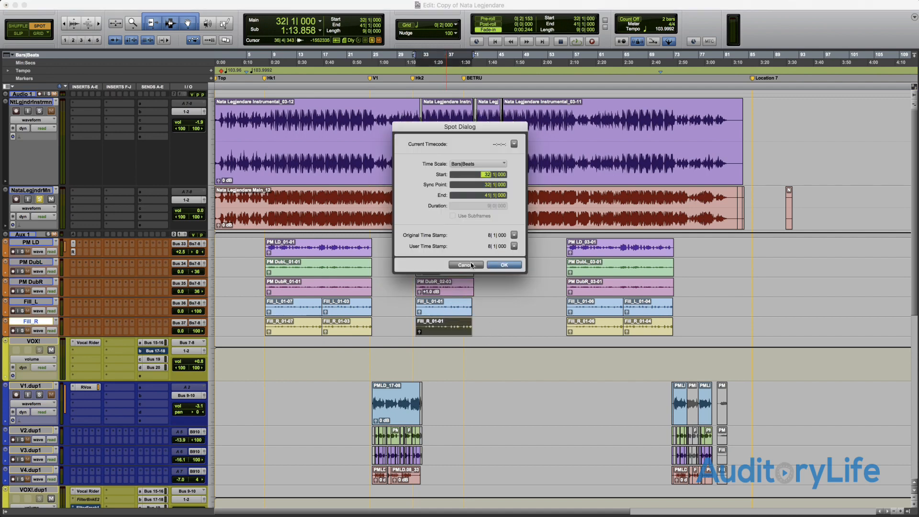
left_click(465, 265)
left_click(361, 253)
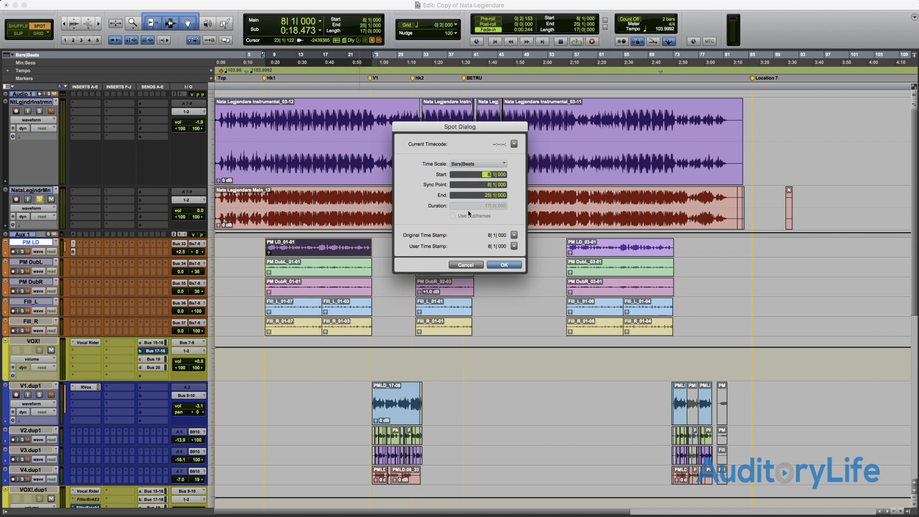
key("Return")
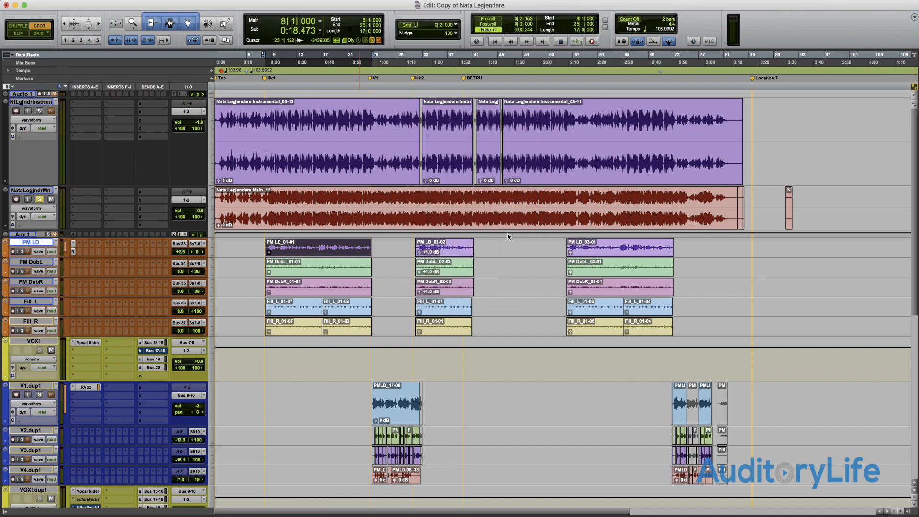
- In Grid mode, set the grid value to 1/4 note and move the PM LD_02-02 clip to 35|1|000
key("F4")
left_click(407, 25)
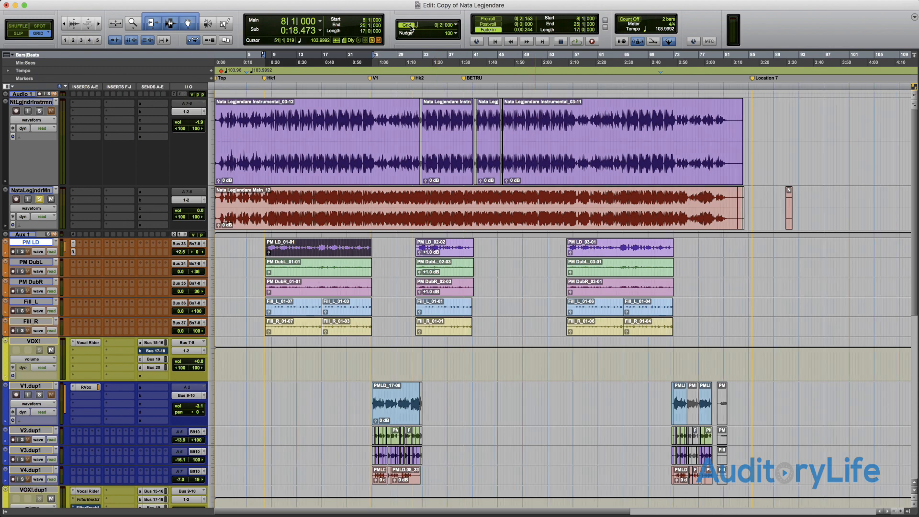
left_click(457, 26)
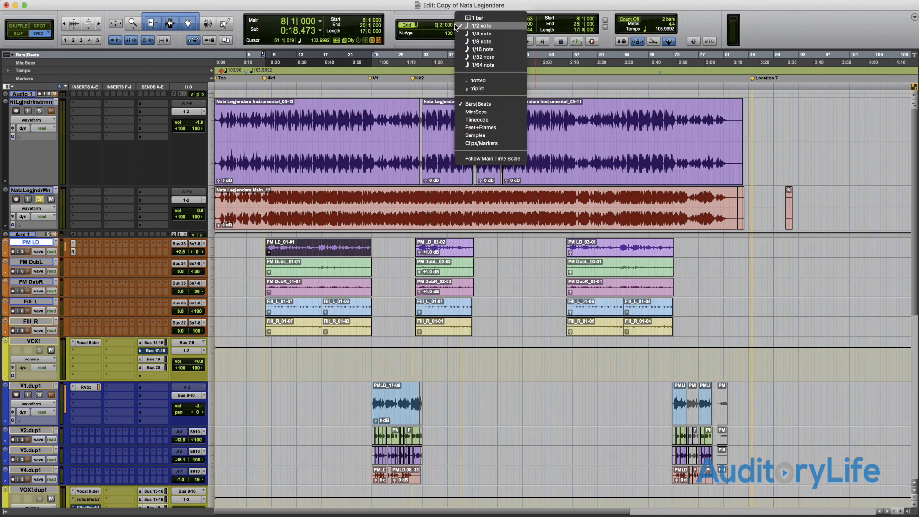
left_click(480, 34)
left_click(456, 251)
left_click_drag(456, 250, 472, 254)
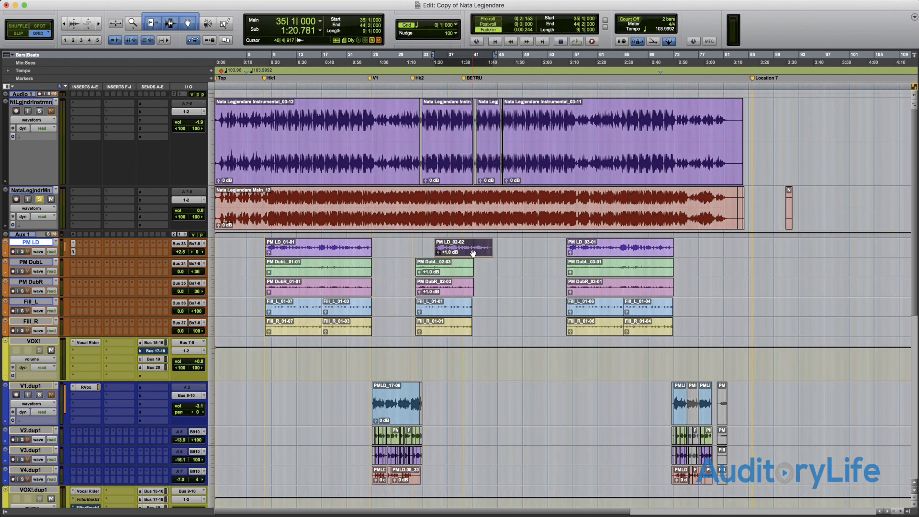
- Set the grid value to 1 bar and move the PM LD_02-02 clip to 38|1|000
left_click(457, 25)
left_click(475, 10)
mouse_move(474, 252)
left_mouse_down()
mouse_move(455, 253)
mouse_move(489, 253)
left_mouse_up()
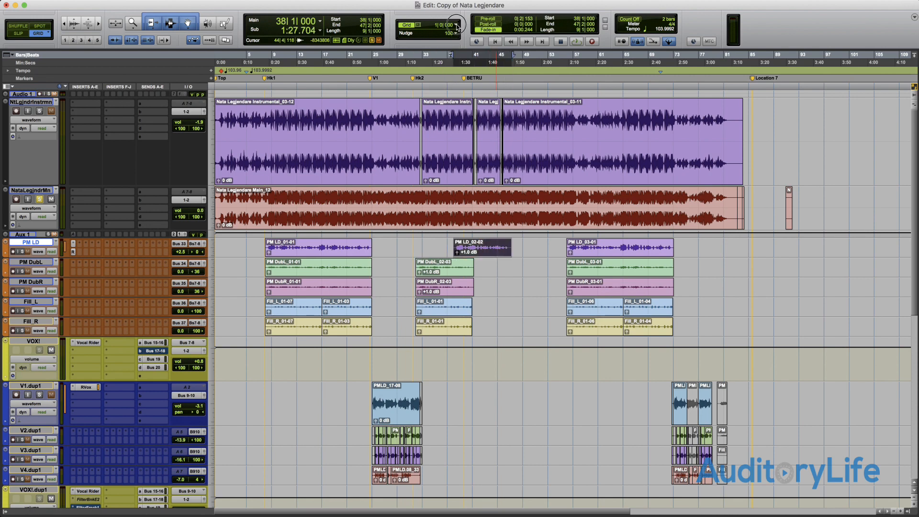
- Move the PM LD_02-02 clip back to 32|1|000 on a 1/8 note grid, and set the grid value to 1 bar
left_click(457, 27)
left_click(479, 60)
left_click(483, 246)
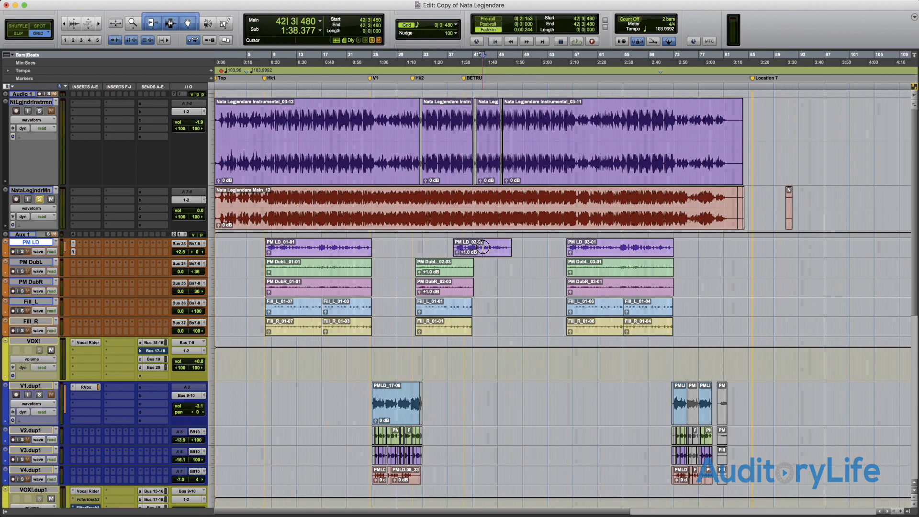
left_click(482, 248)
left_click_drag(481, 251, 429, 249)
left_click(457, 25)
left_click(467, 3)
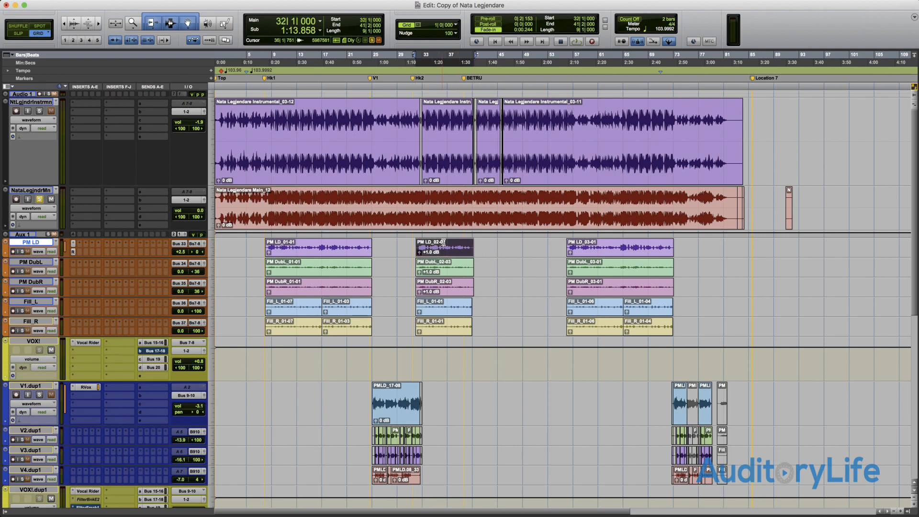
- Cycle through the Shuffle, Grid, Slip and Spot edit modes, stopping in Slip mode
key("F1")
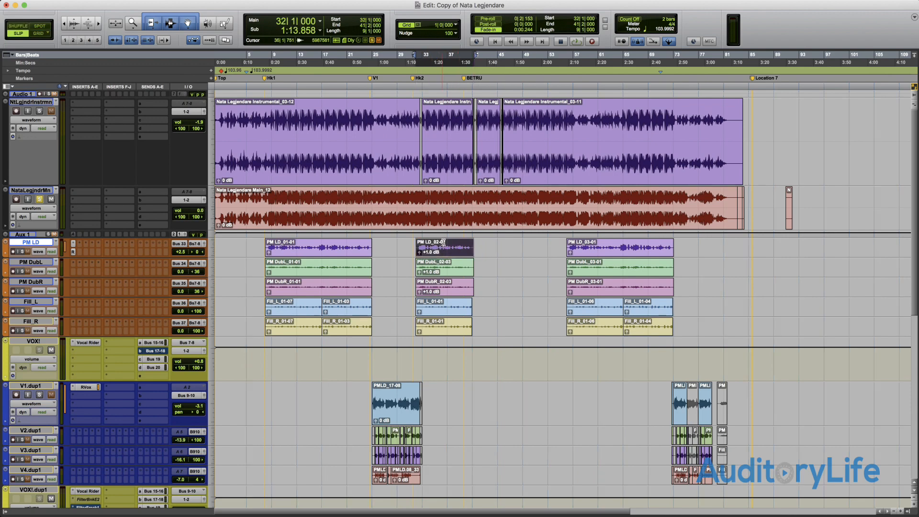
key("F4")
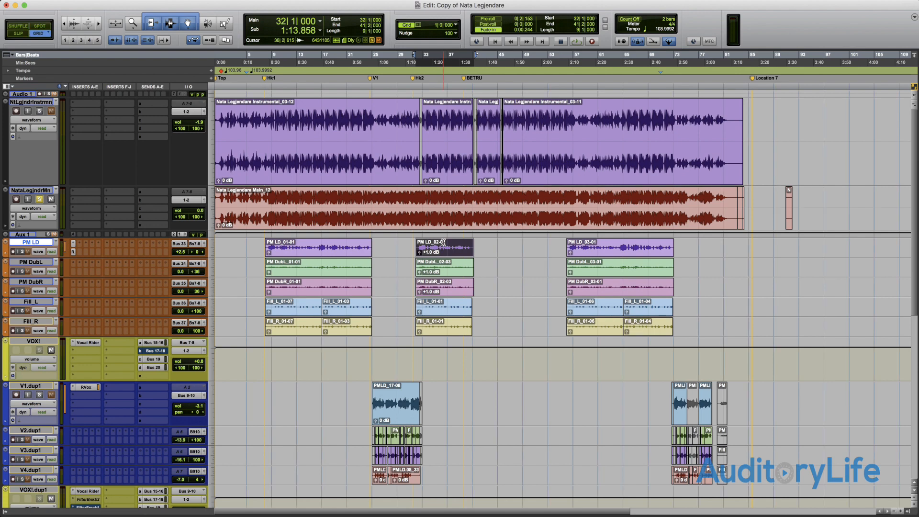
key("F1")
key("F2")
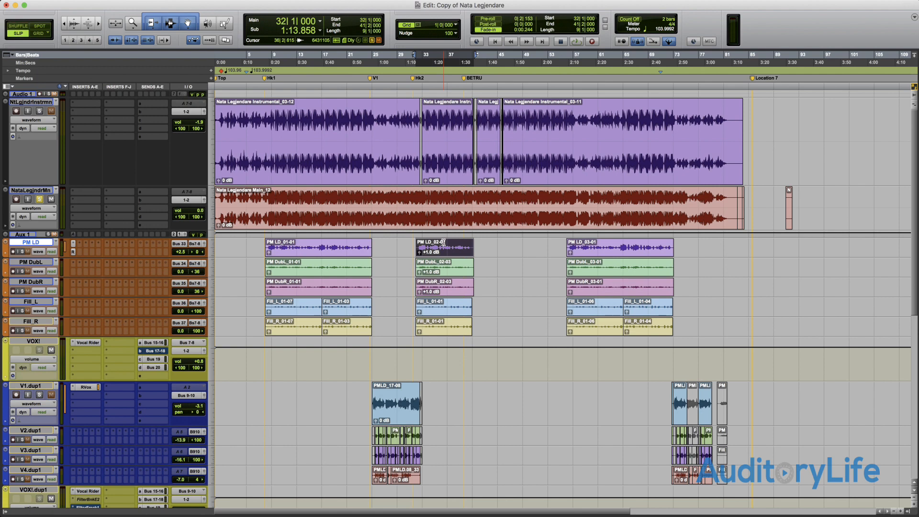
key("F4")
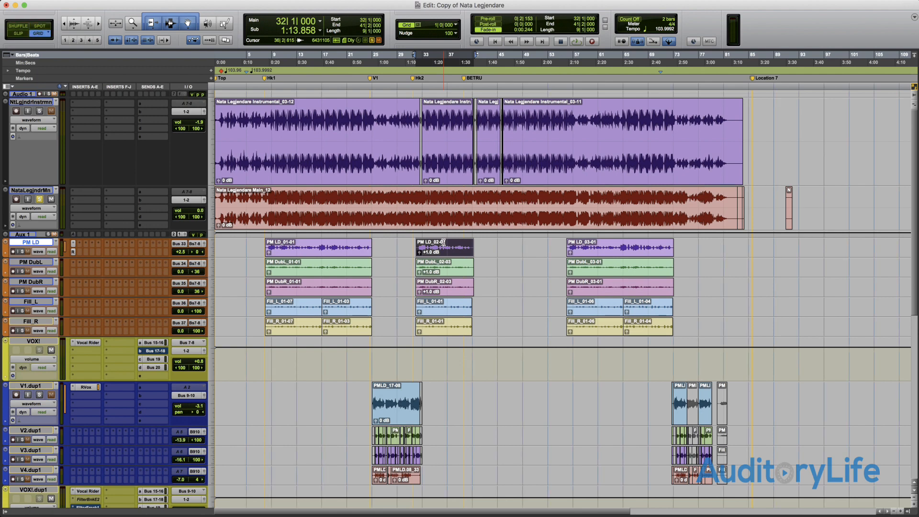
key("F3")
key("F2")
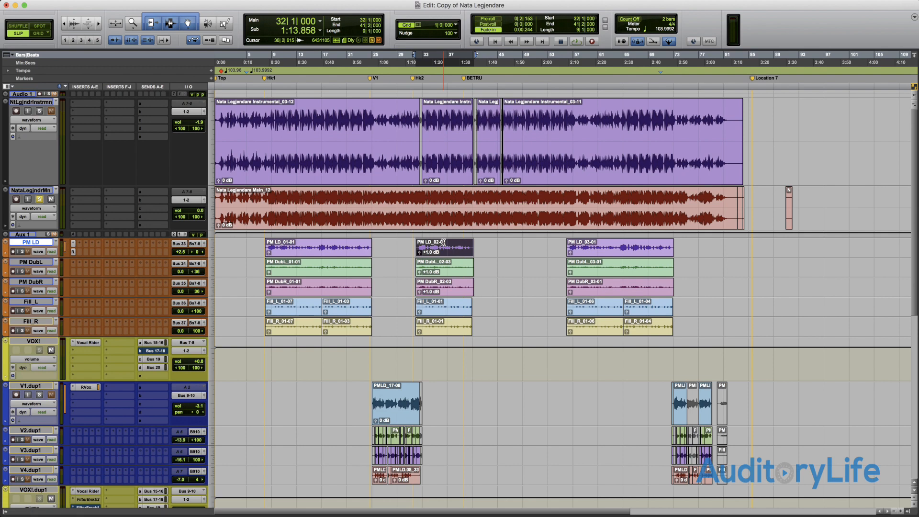
- Switch repeatedly among the Grid, Slip, Spot and Shuffle edit modes, finishing in Grid mode
left_click(39, 33)
left_click(20, 33)
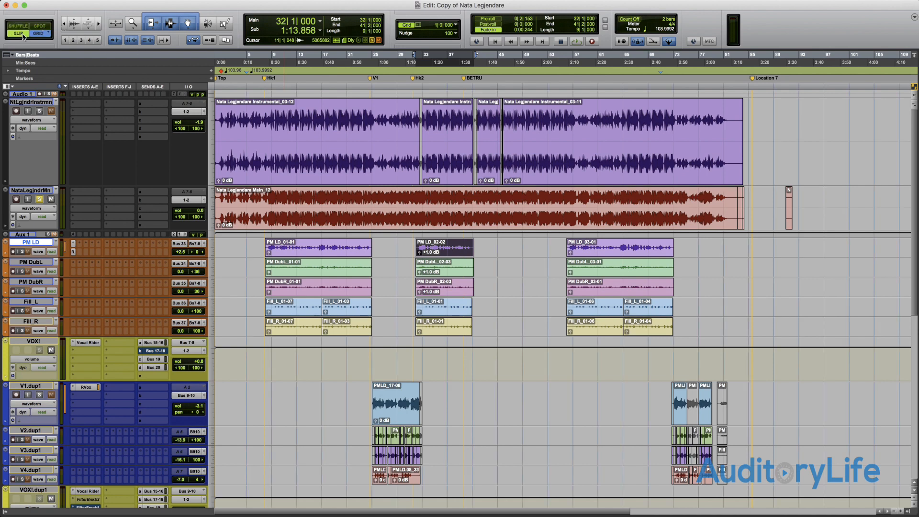
left_click(41, 28)
left_click(20, 26, "shift")
left_click(19, 33, "shift")
left_click(37, 35)
left_click(22, 35)
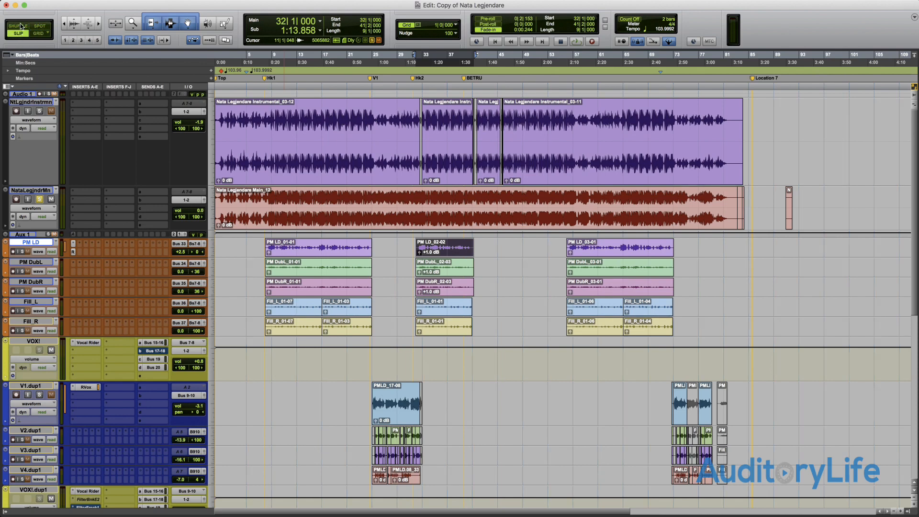
left_click(38, 33, "shift")
left_click(41, 26)
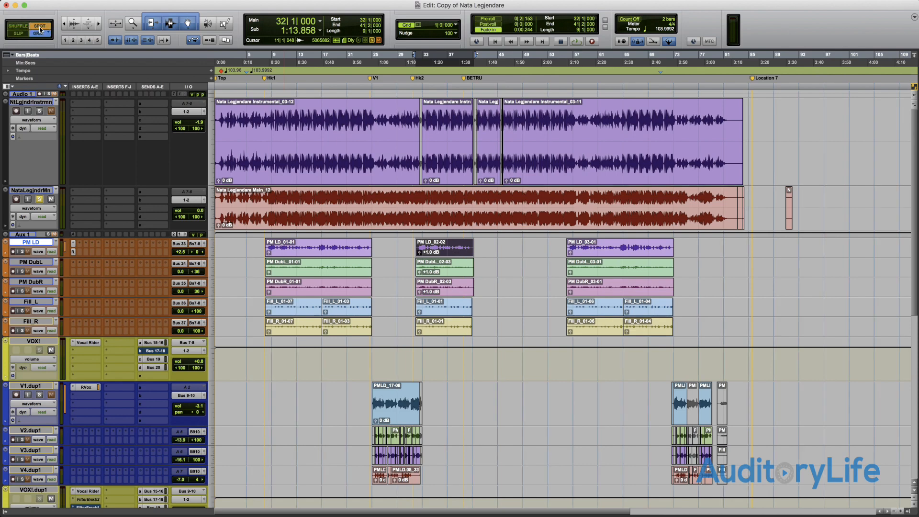
left_click(20, 27)
left_click(21, 28)
left_click(21, 34)
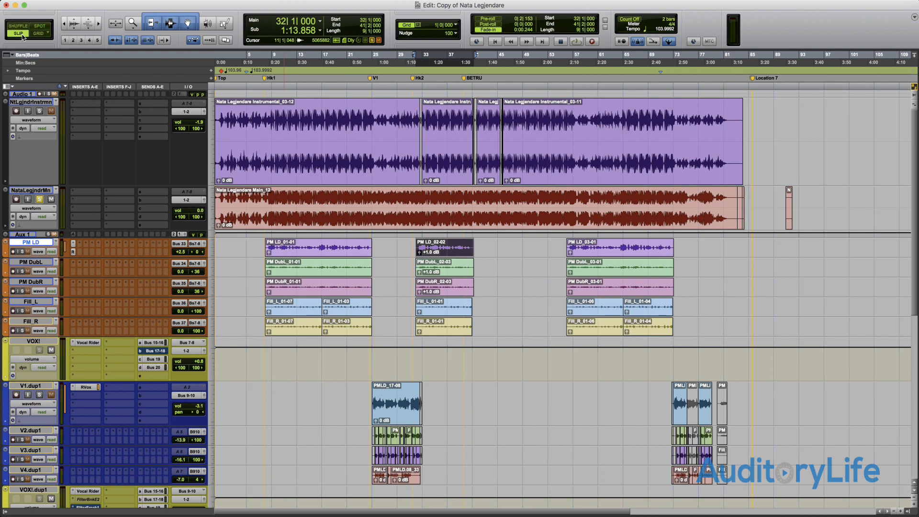
left_click(41, 35)
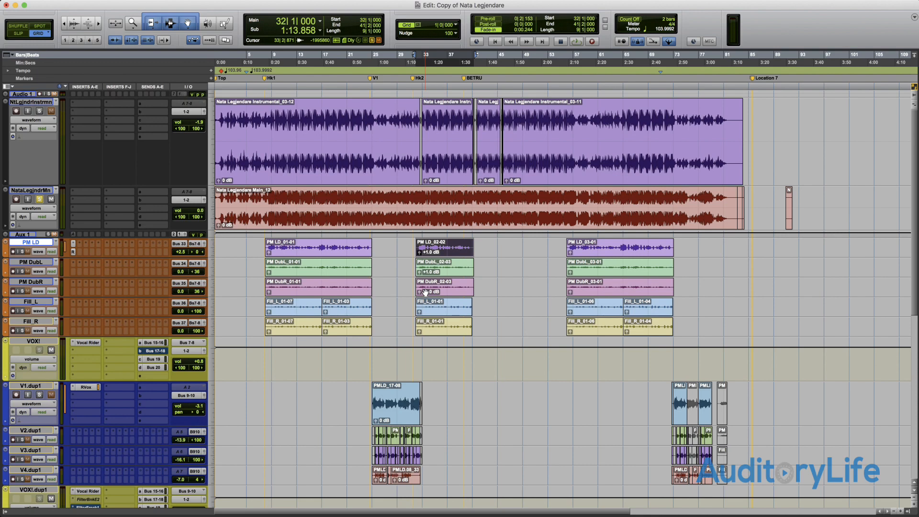
- Zoom in on the beginning of the instrumental track with the Zoomer tool and place the edit cursor at 1|1|000
key("F5")
key("F5")
key("F5")
key("F5")
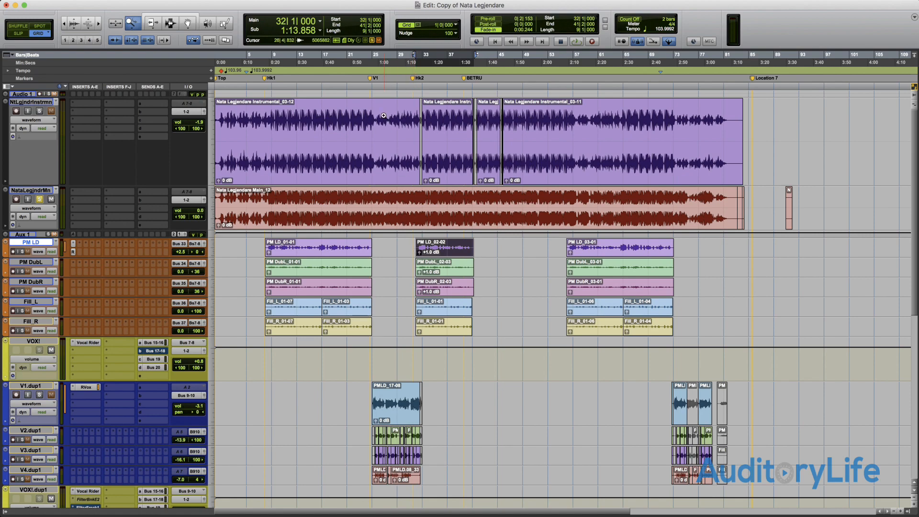
left_click(364, 132)
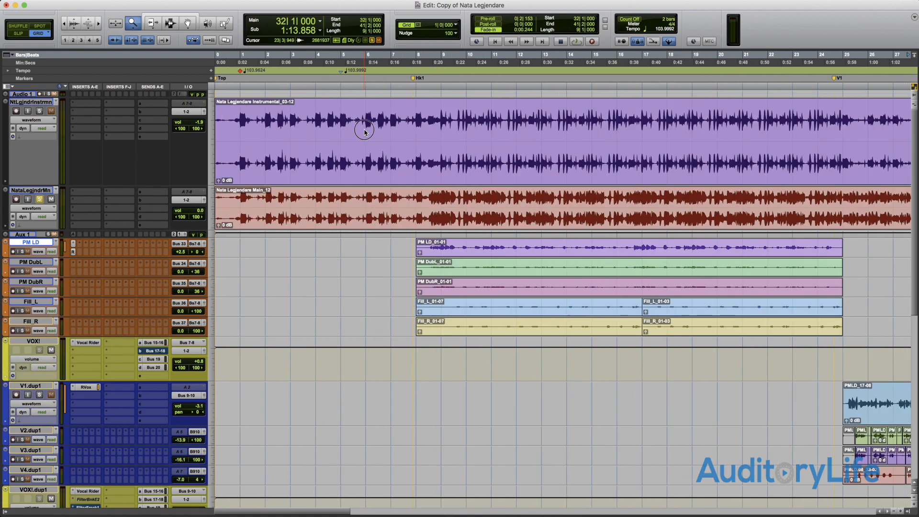
left_click(365, 132)
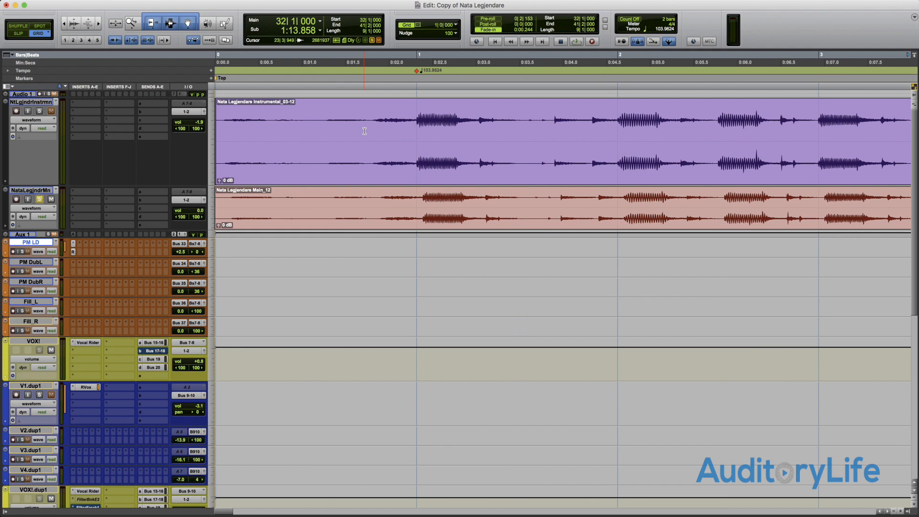
left_click(364, 130)
- Zoom in closely on the start of the instrumental clip with the Zoomer tool, and zoom out to view the whole session
key("F5")
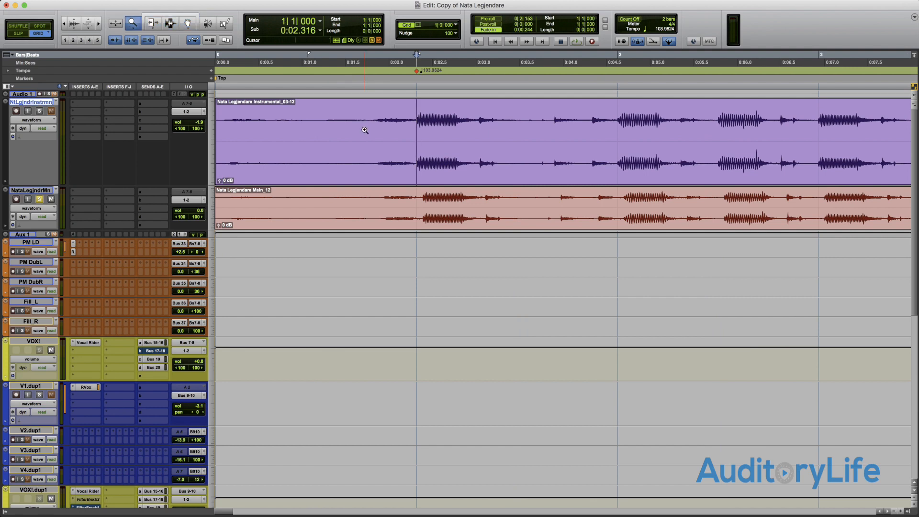
left_click(364, 130)
left_click(365, 130)
left_click(365, 130)
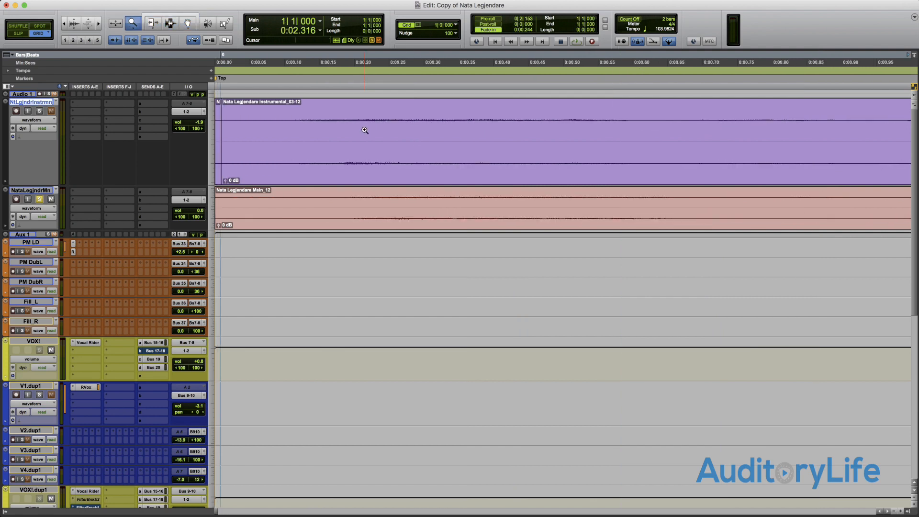
left_click(365, 130, "alt")
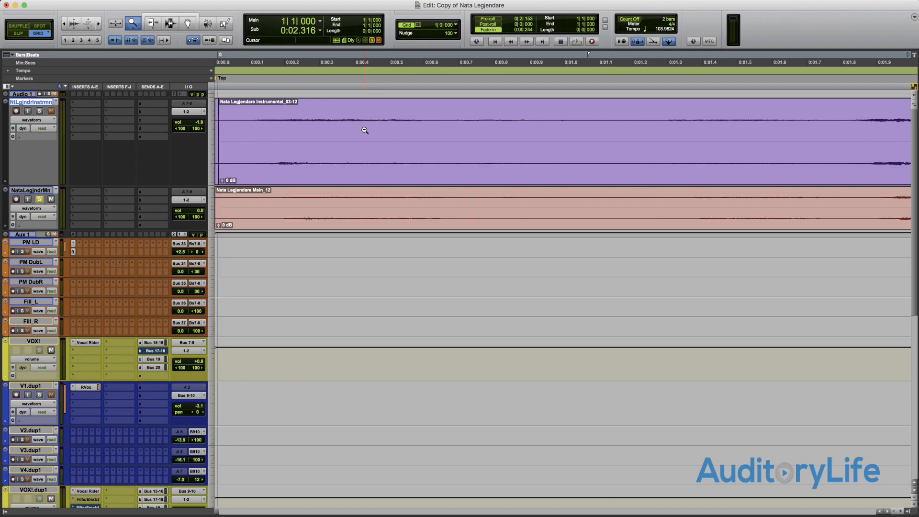
left_click(365, 130, "alt")
left_click(364, 131, "alt")
left_click(365, 131, "alt")
left_click(365, 130, "alt")
left_click(365, 130, "alt")
left_click(365, 130, "alt")
left_click(364, 130, "alt")
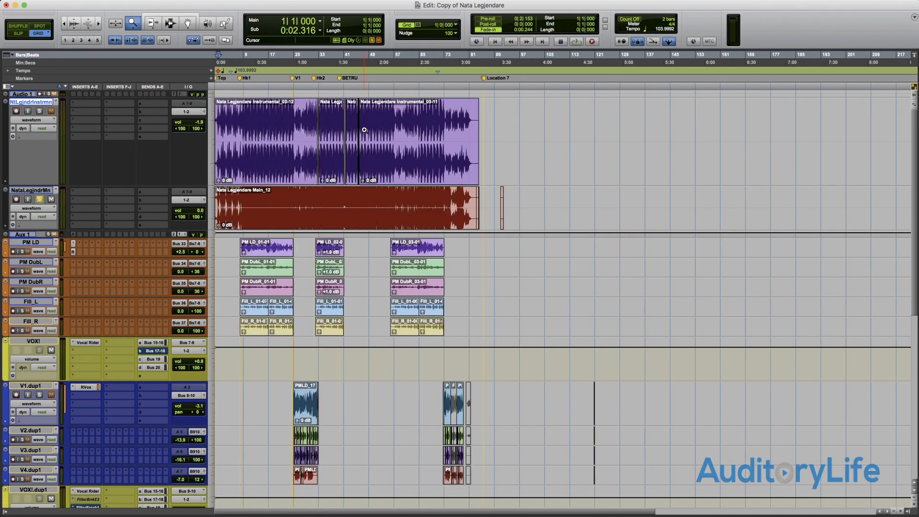
- Zoom in closely on the session's opening bars and zoom back out to the full arrangement using the Zoomer tool
key("t")
key("t")
key("t")
key("t")
key("t")
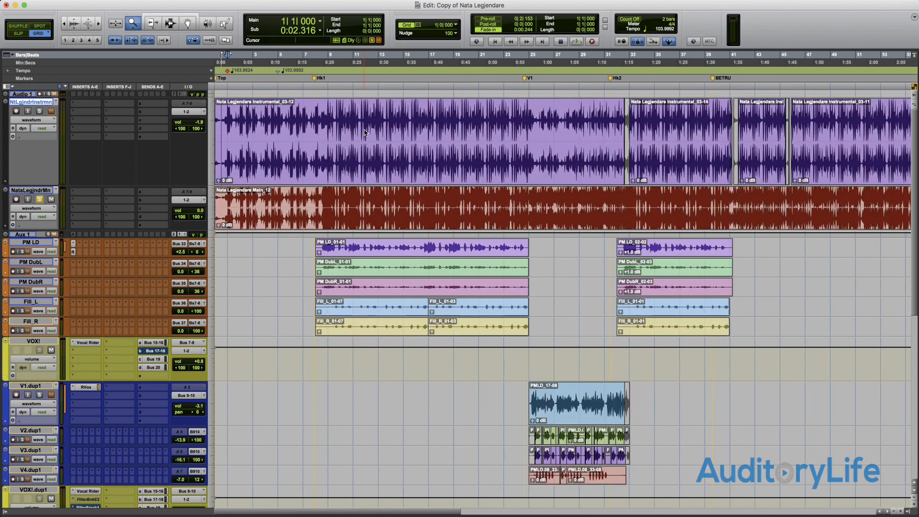
key("t")
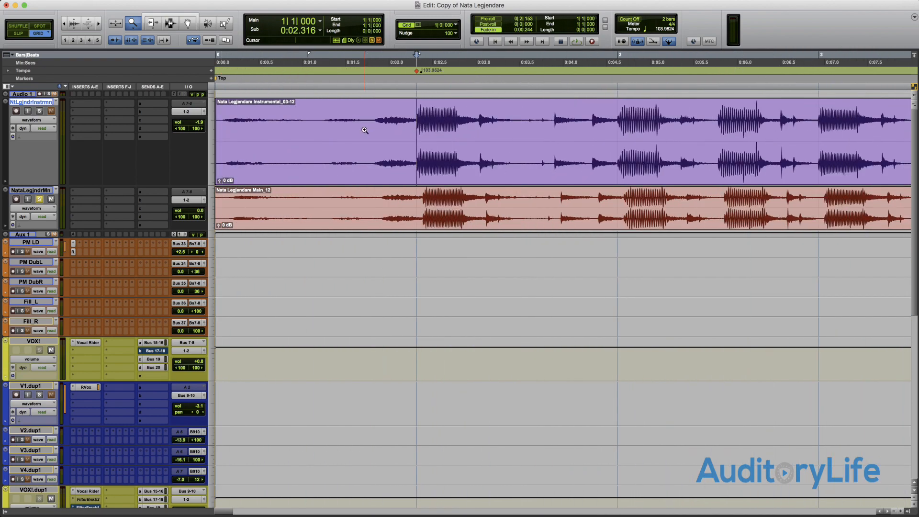
left_click(364, 129, "alt")
left_click(364, 129, "alt")
left_click(364, 130, "alt")
left_click(364, 130, "alt")
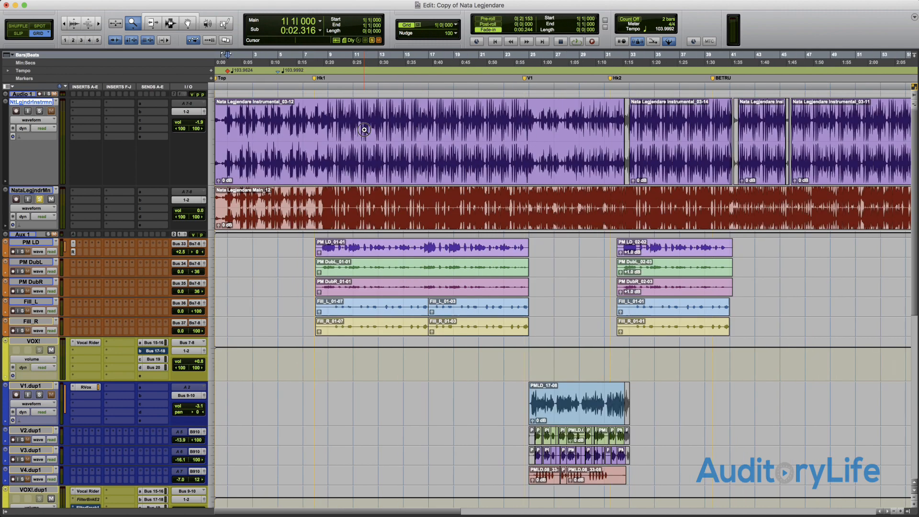
left_click(364, 130, "alt")
left_click(364, 130, "alt")
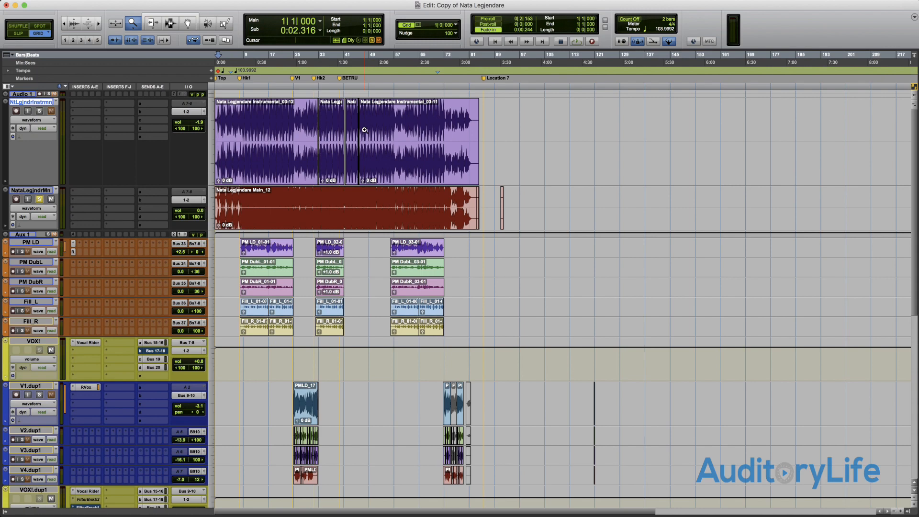
- Activate the Trim tool and trim the start of the last instrumental clip to 46|1|000 in Grid mode
key("F6")
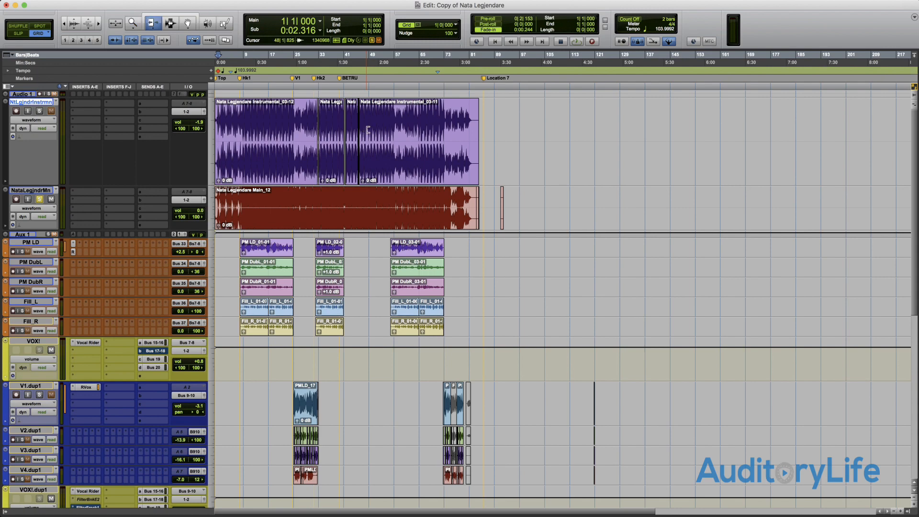
left_click_drag(467, 136, 565, 140)
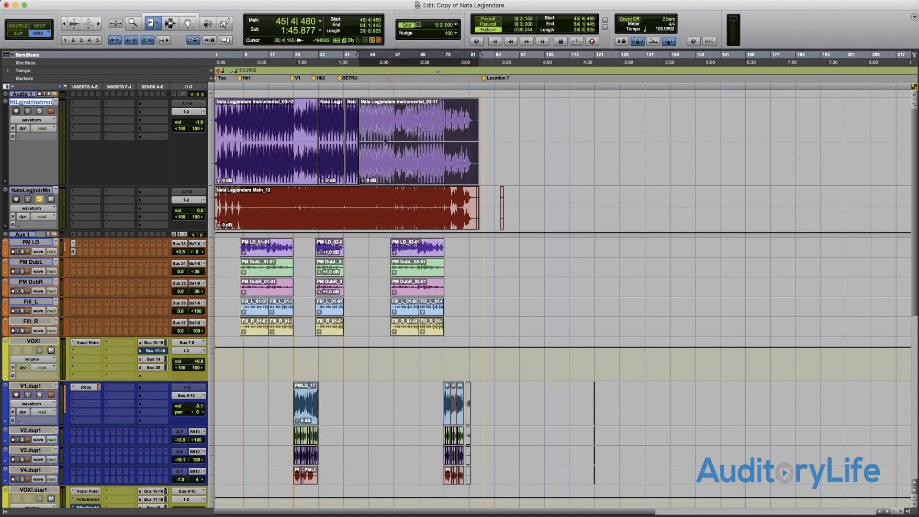
mouse_move(362, 150)
left_mouse_down()
mouse_move(441, 150)
mouse_move(359, 146)
left_mouse_up()
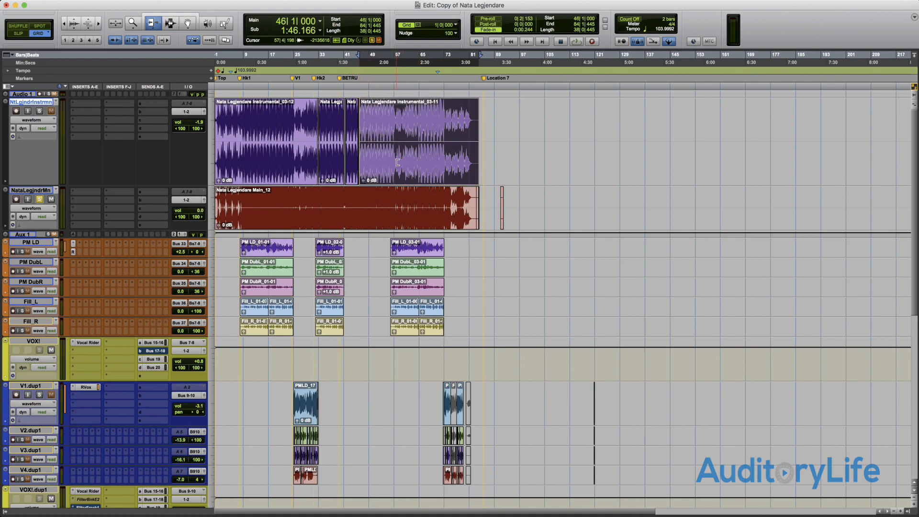
- Trim the last instrumental clip's start to 49|1|000 on the grid, and extend it back to about 45|4|330 in Slip mode
key("super+bracketright")
key("super+bracketright")
key("super+bracketright")
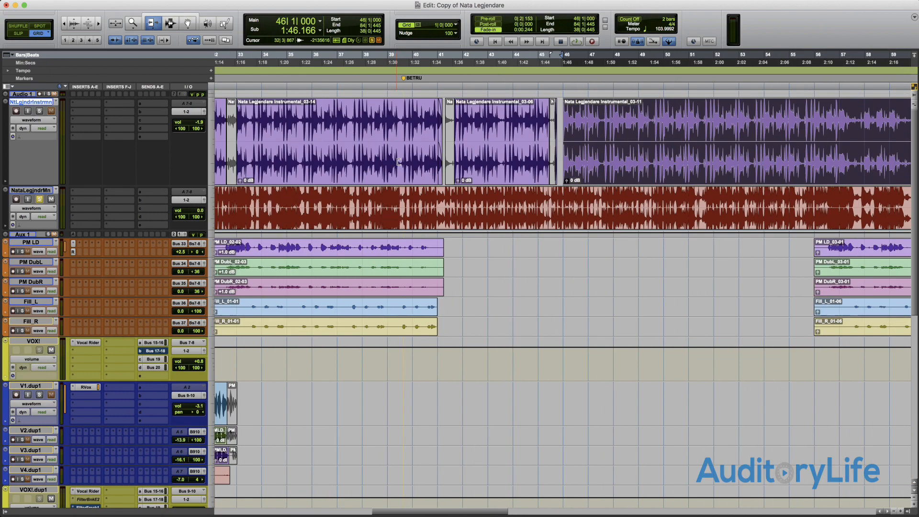
left_click_drag(564, 149, 642, 151)
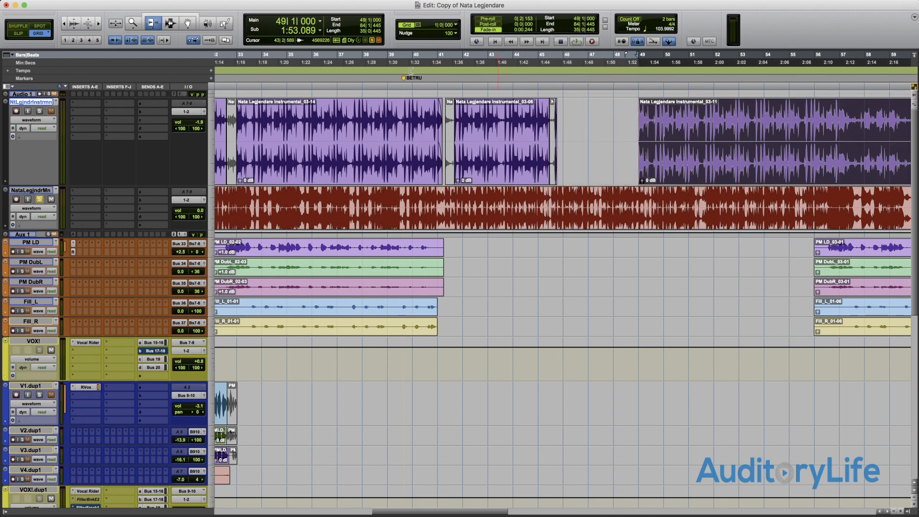
left_click(18, 34)
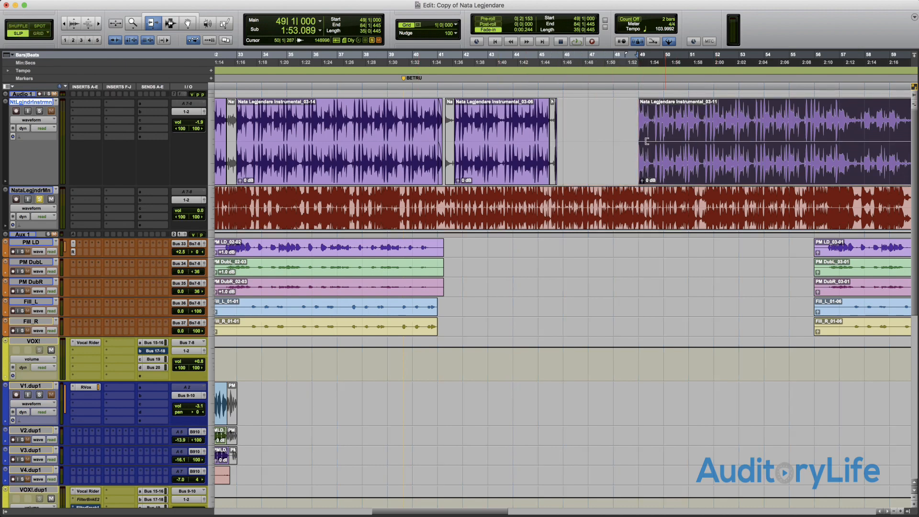
left_click_drag(642, 141, 561, 136)
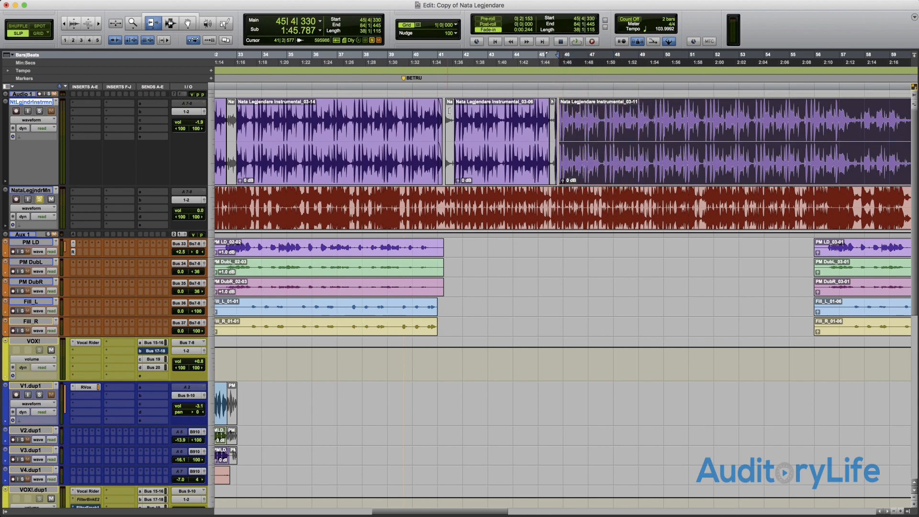
- Switch to Shuffle mode, try trimming the start of the last instrumental clip twice, and undo each trim
left_click(16, 26)
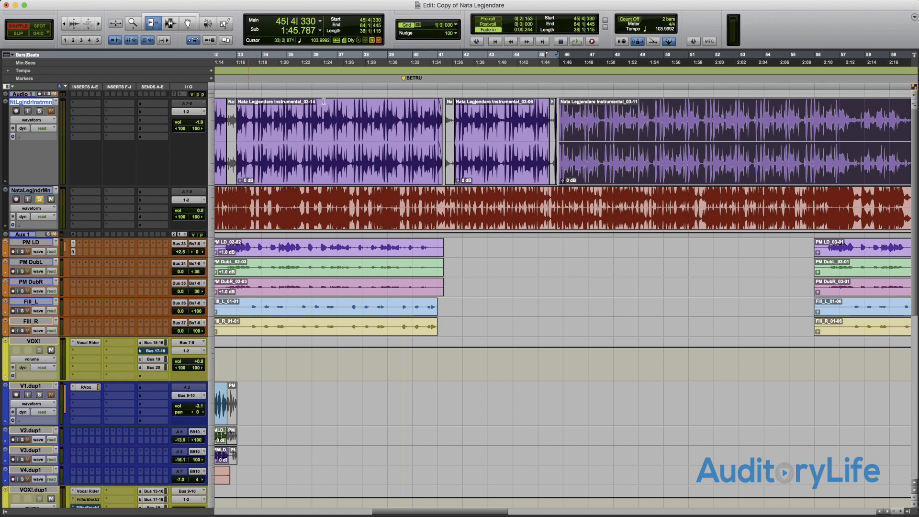
left_click_drag(563, 147, 701, 155)
key("r")
key("r")
key("r")
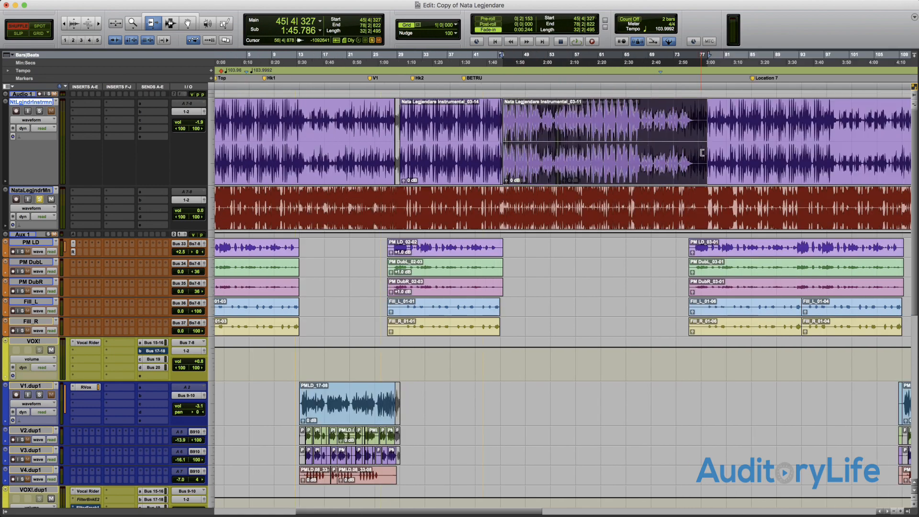
key("super+z")
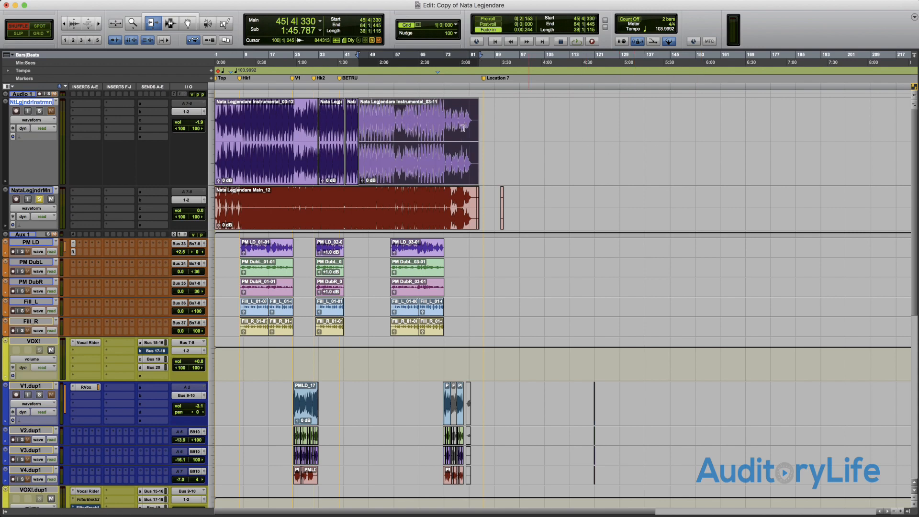
left_click_drag(367, 138, 399, 138)
key("super+z")
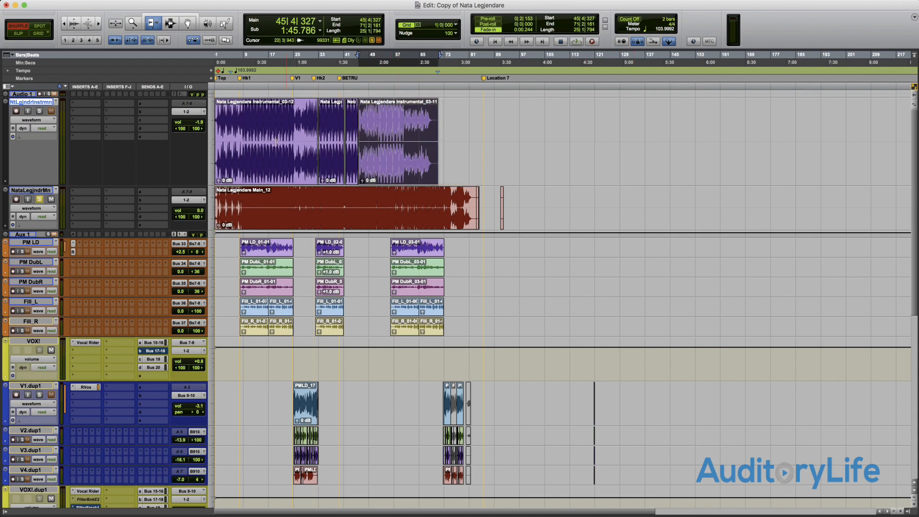
- Trim the start of the first instrumental clip in Shuffle mode, and undo that trim
left_click_drag(230, 143, 250, 143)
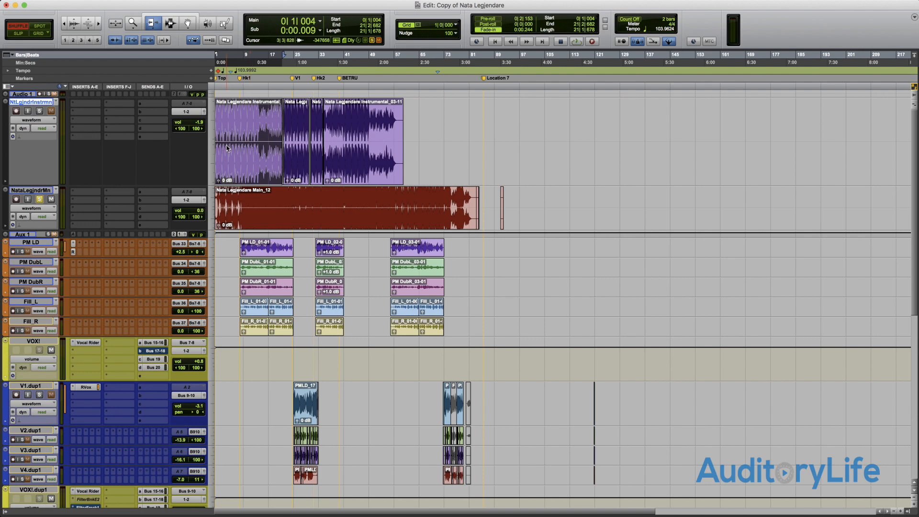
key("super+z")
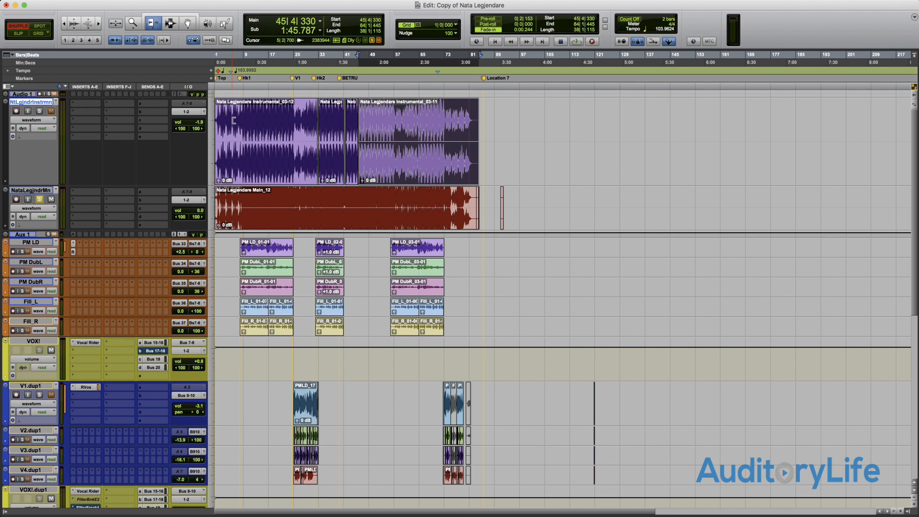
key("Escape")
key("Escape")
- With the Selector tool, select a range from about 25|1|134 to 55|4|735 across the instrumental and main tracks
key("F7")
mouse_move(269, 116)
left_mouse_down()
mouse_move(398, 128)
mouse_move(259, 125)
mouse_move(376, 132)
mouse_move(339, 211)
mouse_move(254, 148)
mouse_move(276, 129)
left_mouse_up()
left_click(376, 133)
left_click_drag(275, 128, 393, 197)
scroll(300, 161, "right", 4)
scroll(300, 160, "left", 1)
scroll(300, 159, "left", 3)
left_click_drag(293, 134, 391, 200)
scroll(392, 200, "right", 2)
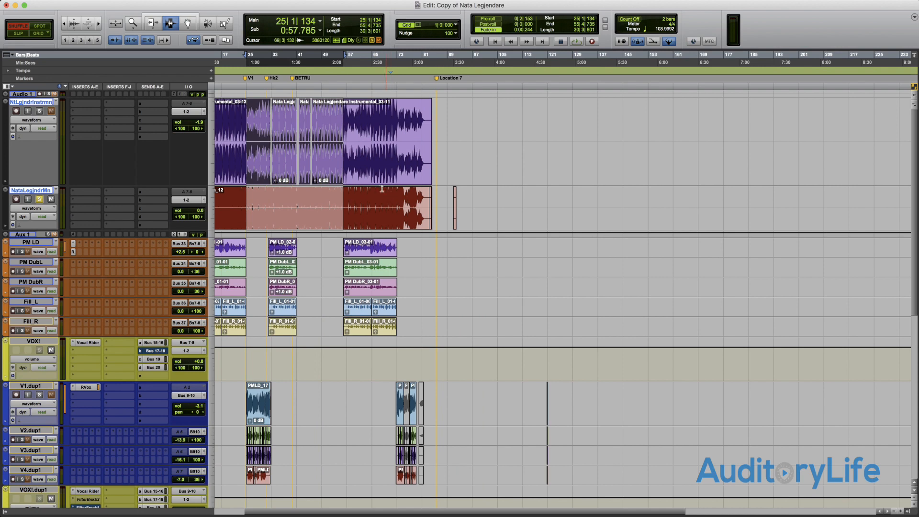
- Make several range selections on the instrumental track only, ending with one from about 30|2|304 to bar 62
scroll(366, 177, "left", 1)
mouse_move(404, 145)
left_mouse_down()
mouse_move(448, 144)
mouse_move(395, 141)
left_mouse_up()
left_click_drag(306, 140, 424, 139)
left_click_drag(251, 140, 310, 139)
mouse_move(406, 143)
left_mouse_down()
mouse_move(378, 144)
mouse_move(411, 144)
left_mouse_up()
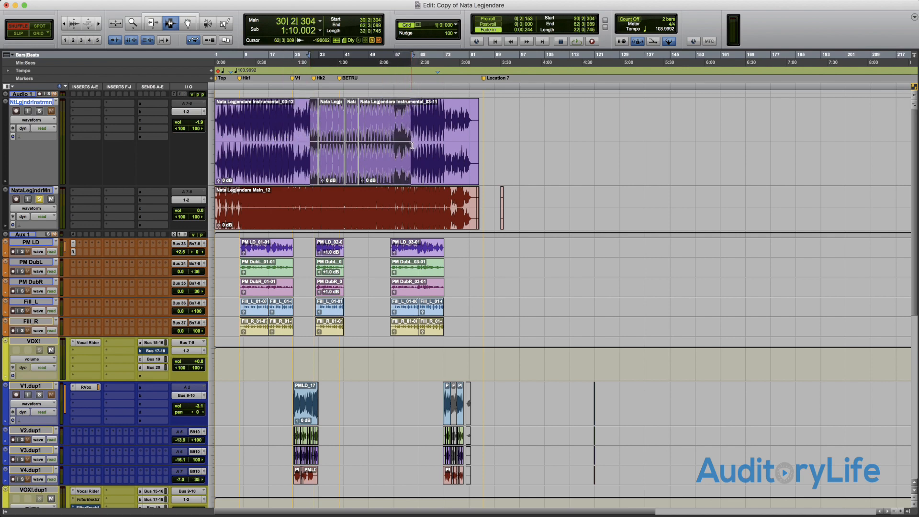
scroll(412, 145, "right", 2)
scroll(412, 145, "left", 2)
- Switch to the Grabber tool and select whole clips on the instrumental track one after another
key("F8")
left_click(411, 141)
left_click(327, 163)
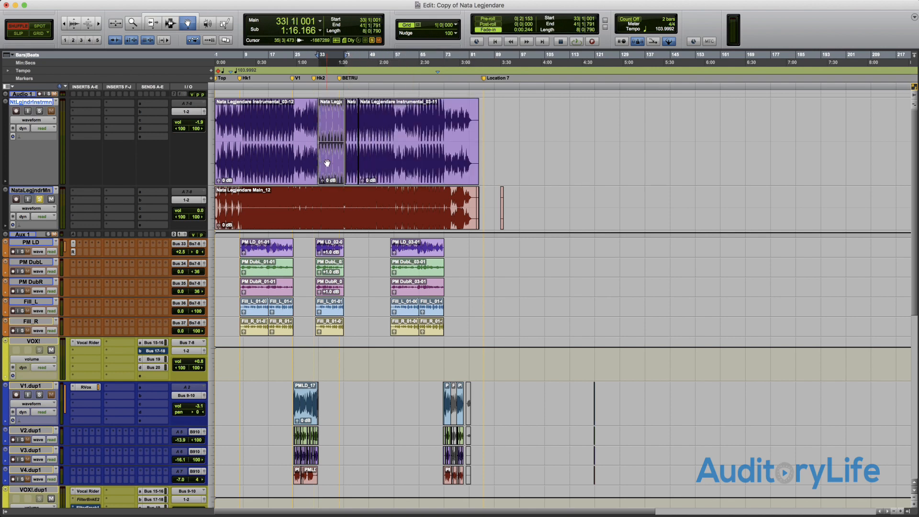
left_click(264, 161)
left_click(432, 171)
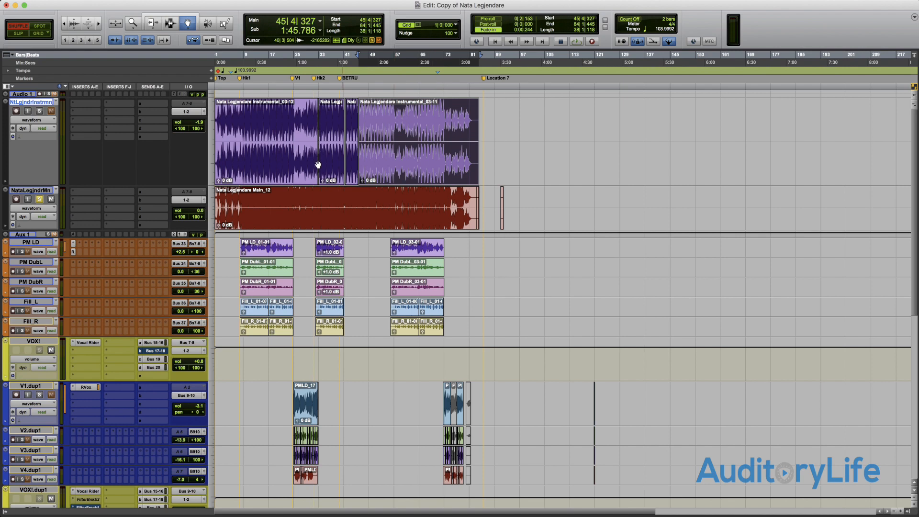
left_click(285, 164)
left_click(413, 165)
- Open and dismiss the last instrumental clip's name dialog, and reselect individual instrumental clips, ending with the last one
double_click(413, 161)
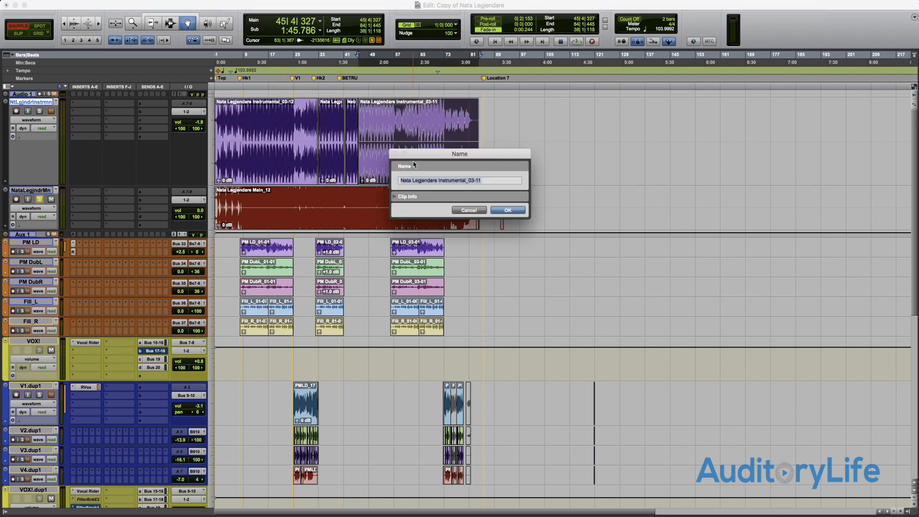
left_click(466, 210)
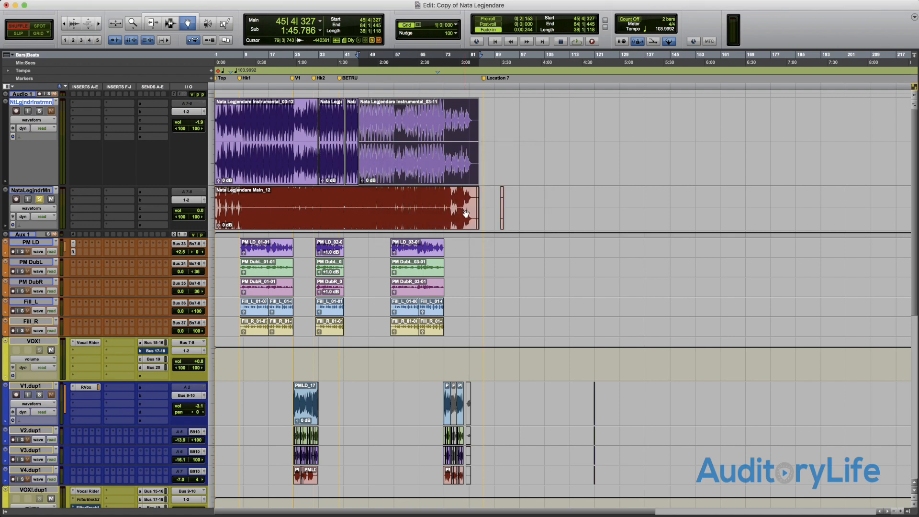
left_click(327, 149)
left_click(281, 155)
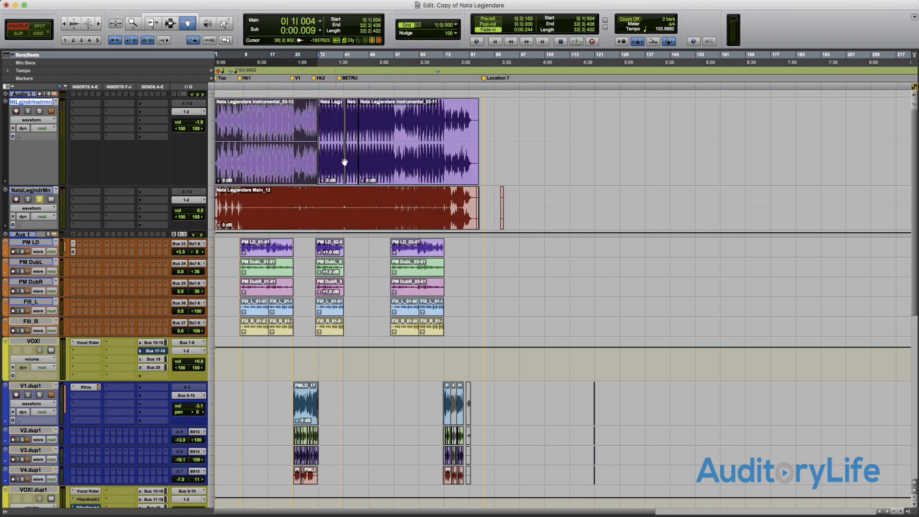
left_click(414, 166)
left_click(390, 163)
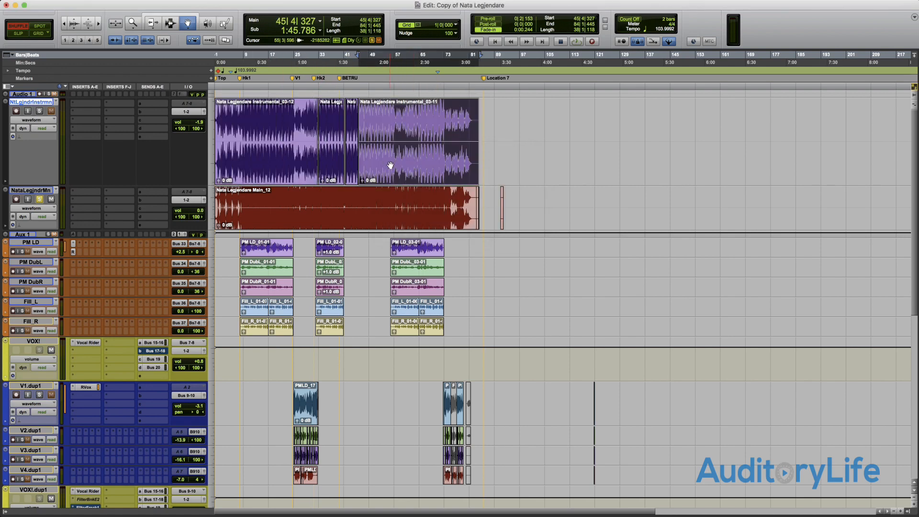
- In Shuffle mode, move the Instrumental_03-06 clip ahead of the Instrumental_03-14 clip, placing it at 33|1|001
key("t")
key("t")
key("t")
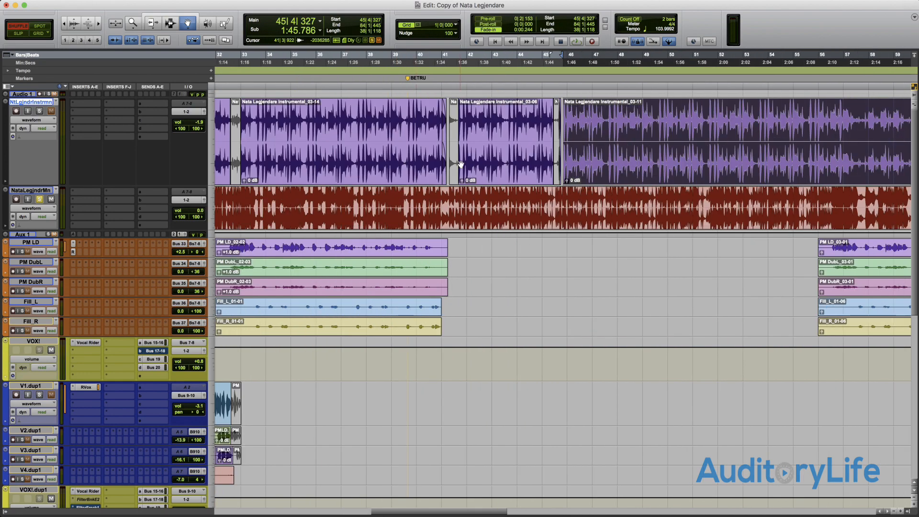
left_click_drag(480, 169, 551, 167)
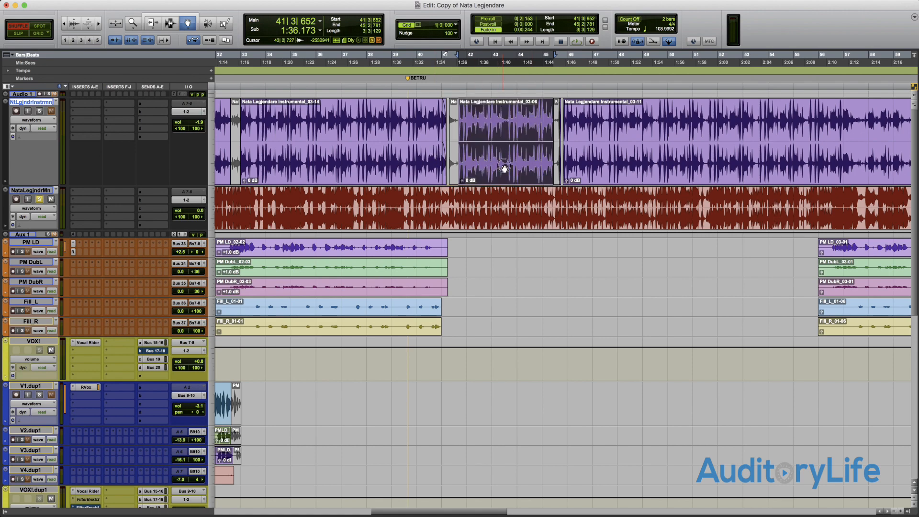
left_click_drag(504, 167, 550, 167)
scroll(526, 167, "left", 1)
left_click_drag(511, 122, 274, 132)
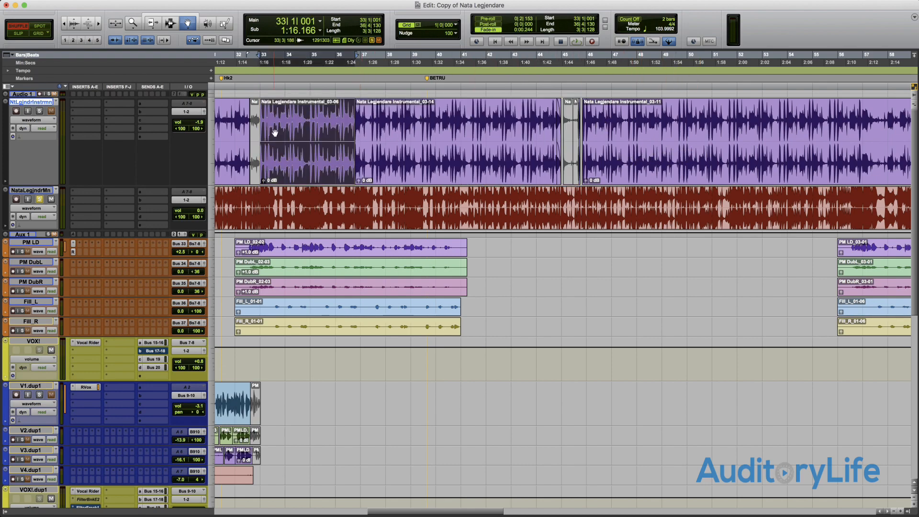
- Shuffle the Instrumental_03-14 clip ahead of 03-06 and the short clip behind 03-14, and undo both moves
left_click_drag(541, 138, 281, 138)
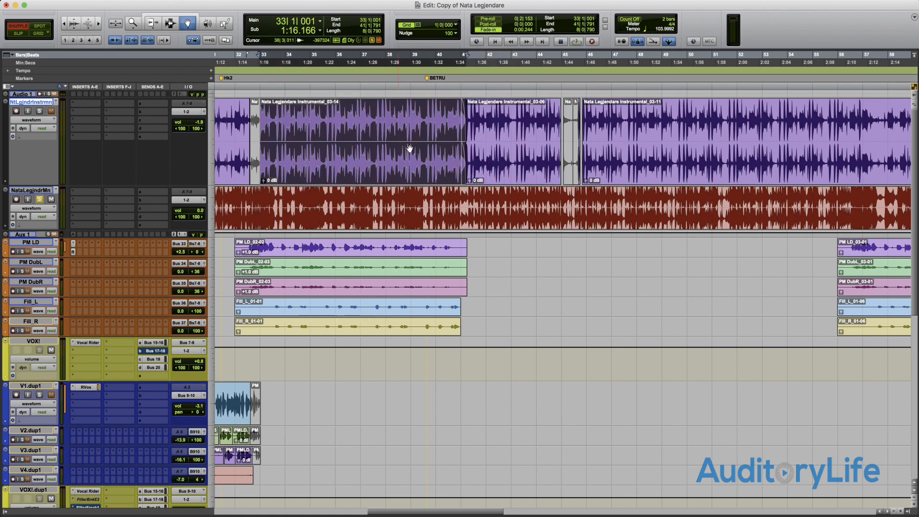
left_click(257, 172)
left_click_drag(258, 172, 476, 159)
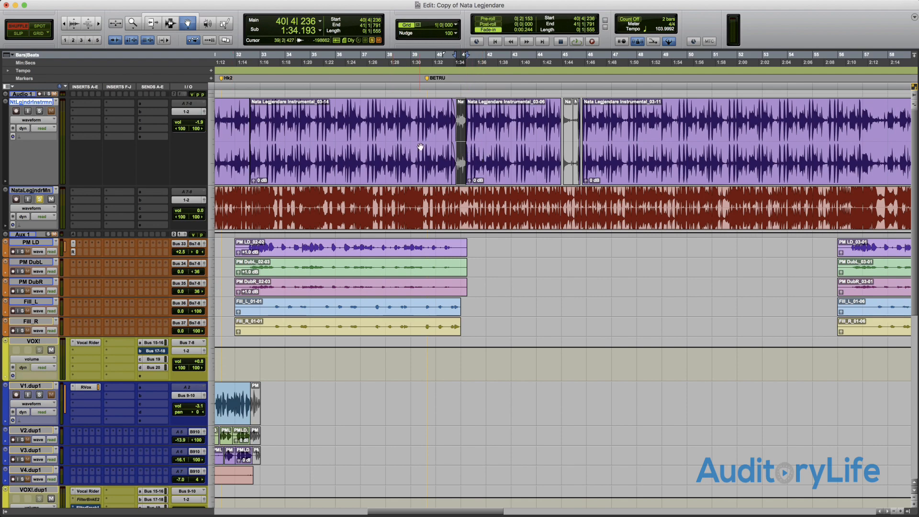
key("super+z")
key("super+z")
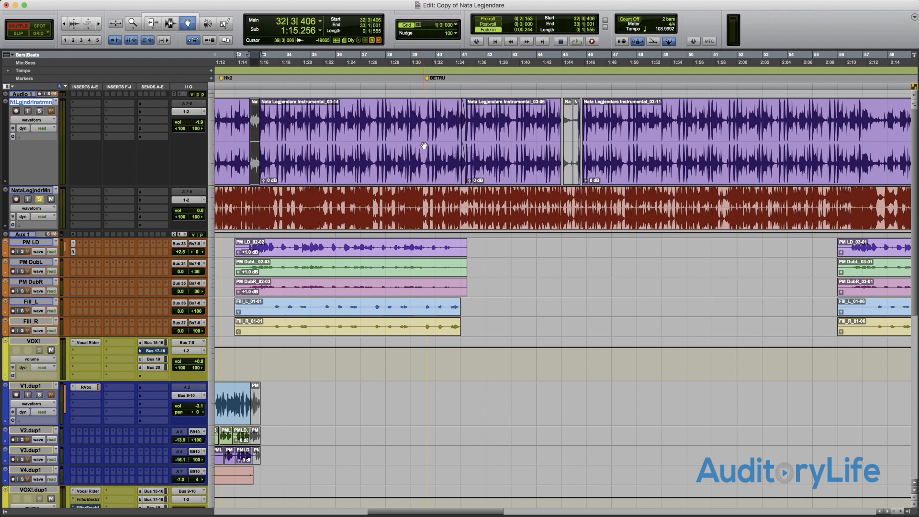
- In Slip mode, move the Instrumental_03-14 clip freely to about 40|3|359, and undo the slip edits
left_click(19, 34)
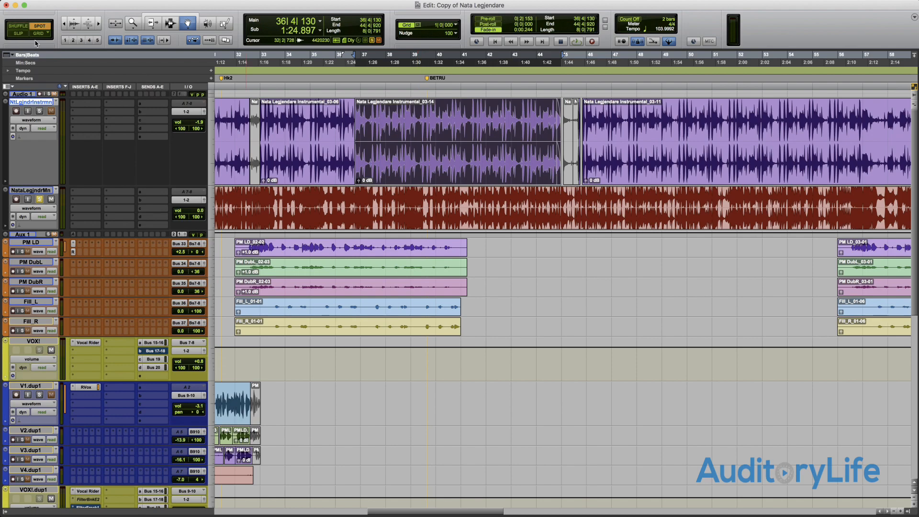
left_click_drag(435, 165, 542, 157)
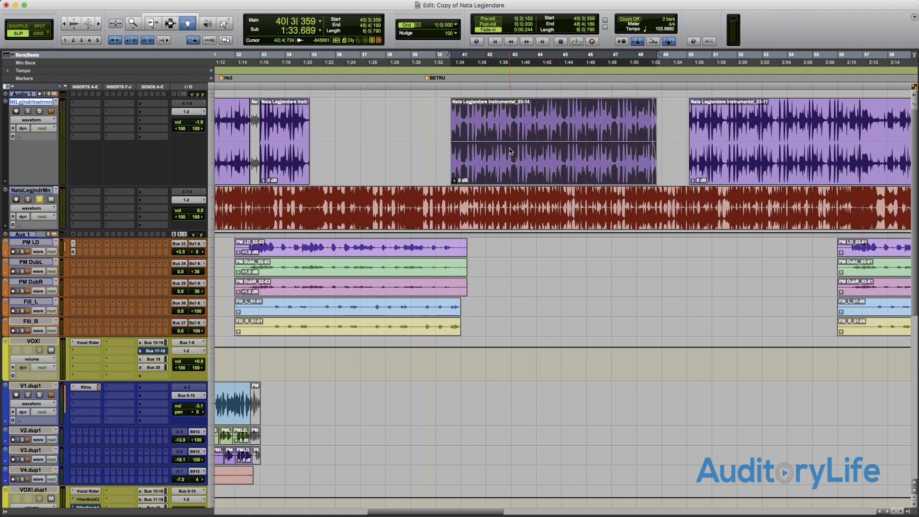
key("super+z")
key("super+z")
key("super+z")
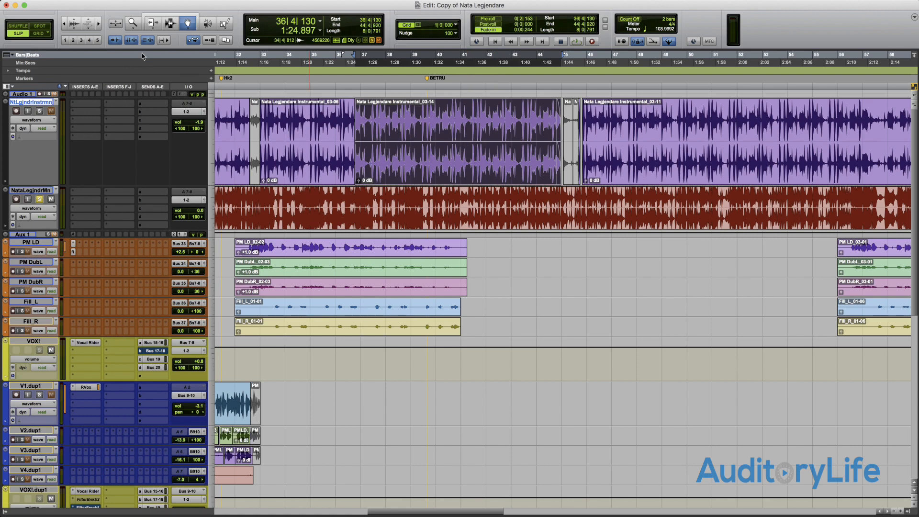
- Switch to Grid mode and move the Instrumental_03-14 clip to 41|1|000
key("F4")
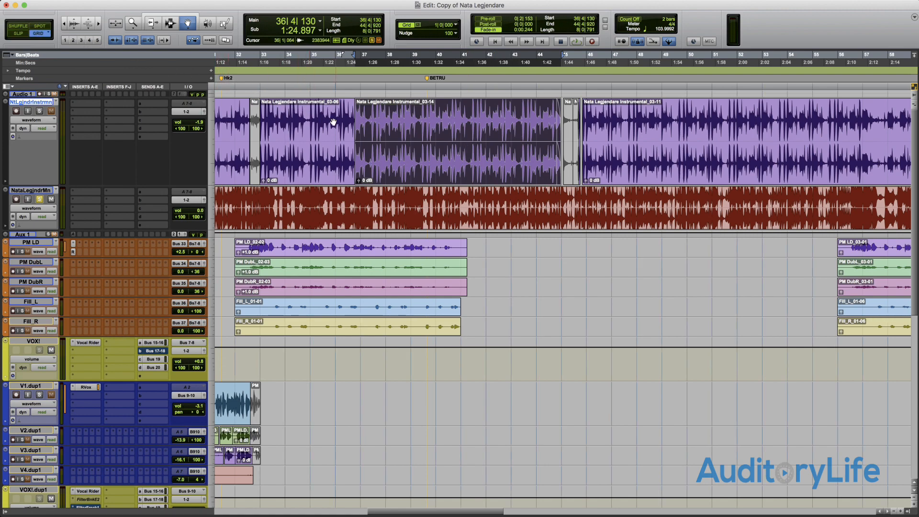
left_click_drag(443, 175, 482, 168)
key("super+z")
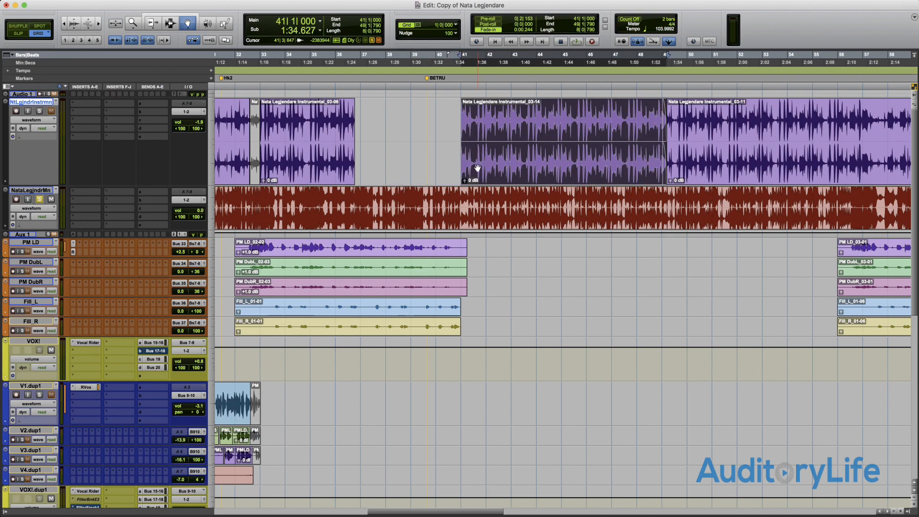
- Move the Instrumental_03-14 clip onto other tracks, including V2.dup1 and V3.dup1, and undo the clip moves
left_click_drag(582, 164, 627, 343)
left_click_drag(582, 253, 600, 365)
key("super+z")
mouse_move(553, 168)
left_mouse_down()
mouse_move(561, 247)
mouse_move(545, 421)
mouse_move(618, 479)
mouse_move(820, 357)
mouse_move(678, 269)
mouse_move(384, 410)
mouse_move(494, 448)
mouse_move(553, 361)
mouse_move(401, 406)
mouse_move(462, 435)
mouse_move(450, 451)
mouse_move(437, 196)
mouse_move(552, 264)
mouse_move(616, 386)
mouse_move(548, 420)
mouse_move(531, 418)
mouse_move(525, 452)
mouse_move(548, 157)
left_mouse_up()
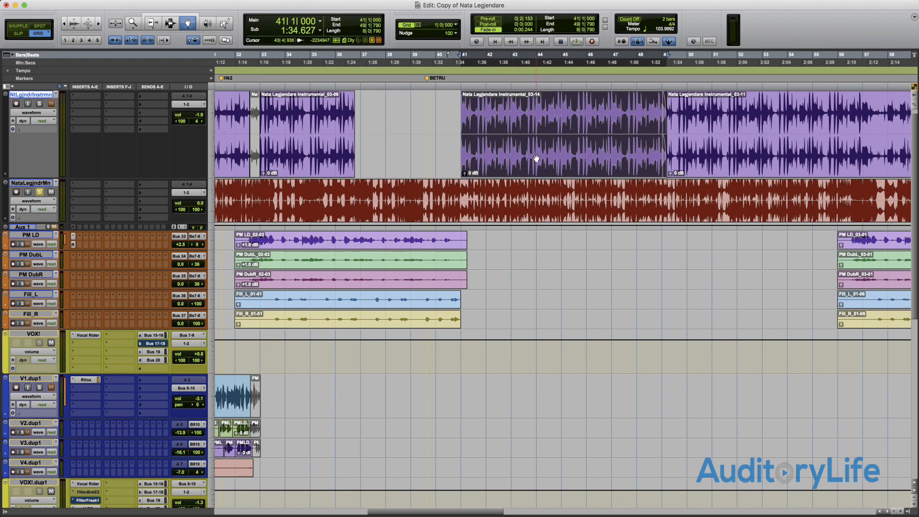
left_click_drag(541, 164, 536, 437)
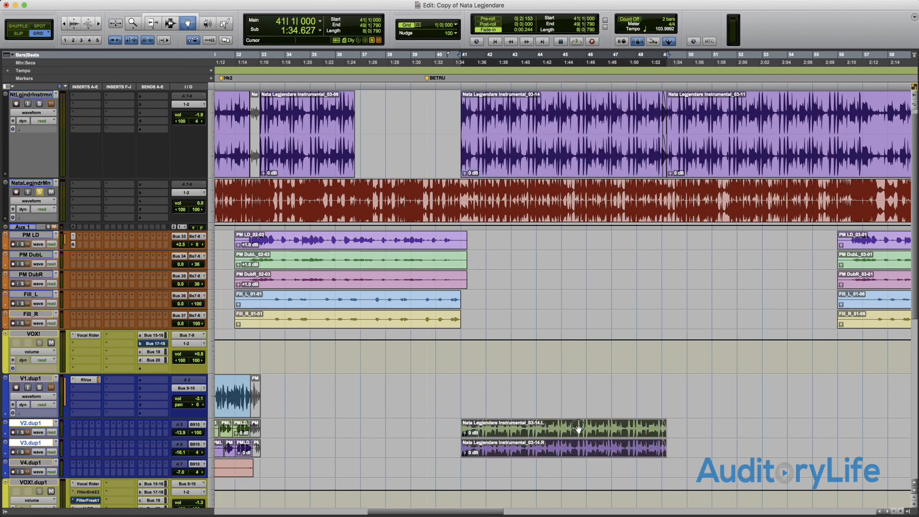
left_click(588, 127)
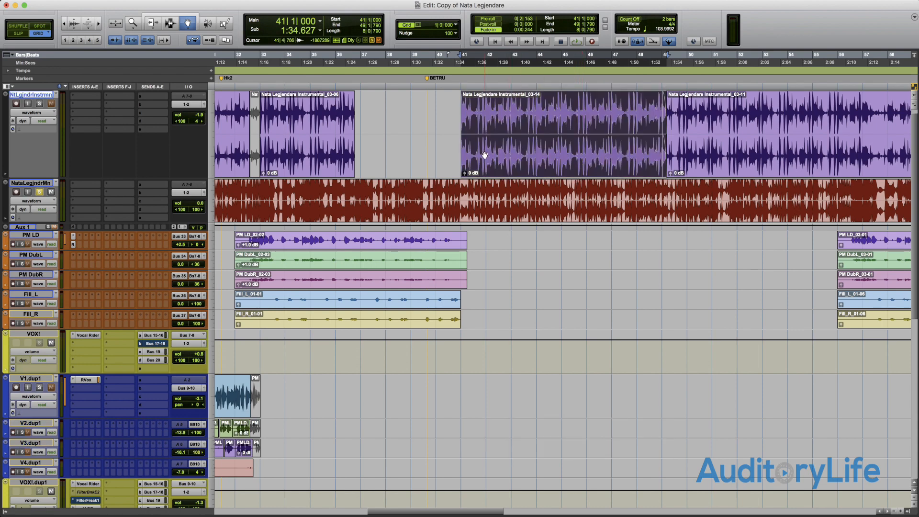
key("super+z")
key("super+z")
key("super+z")
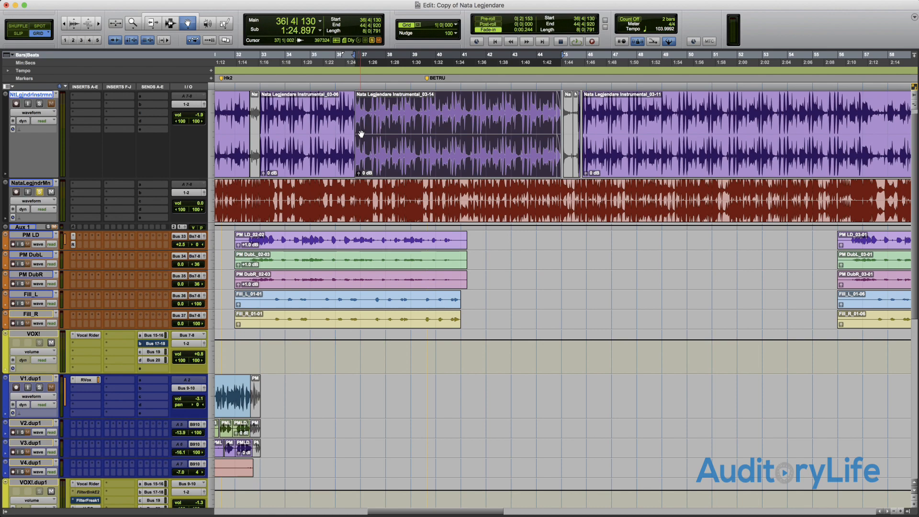
- Scrub the audio of the Instrumental_03-14 clip near bar 41 and of the NataLegjndrMn track up to about 41|2|902
key("F9")
scroll(363, 130, "left", 9)
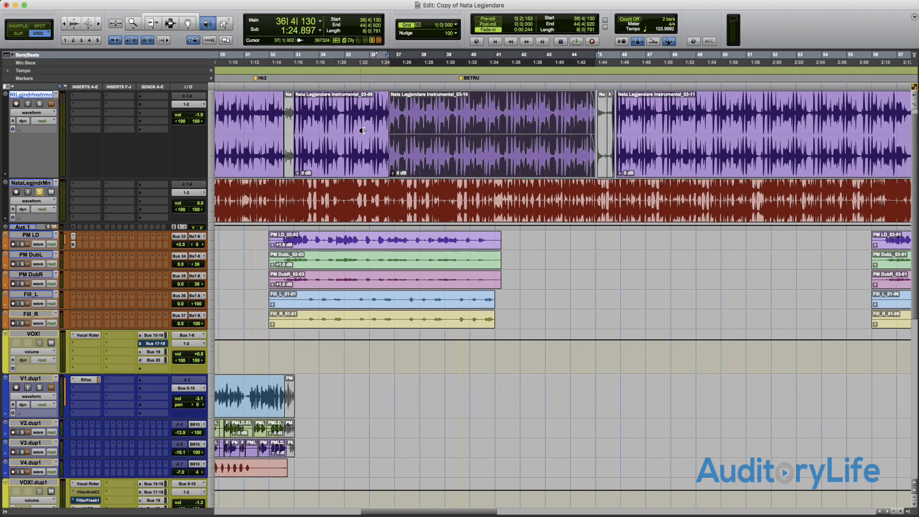
scroll(565, 119, "right", 6)
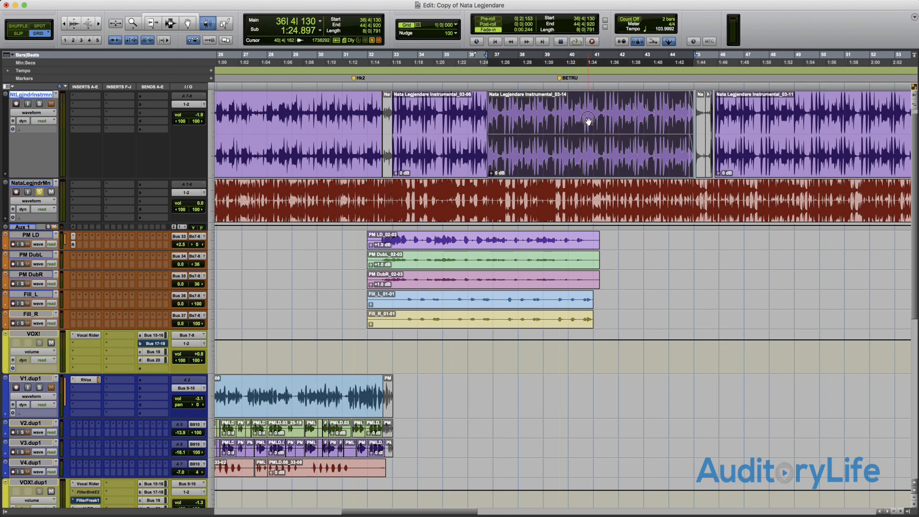
left_click_drag(587, 121, 593, 121)
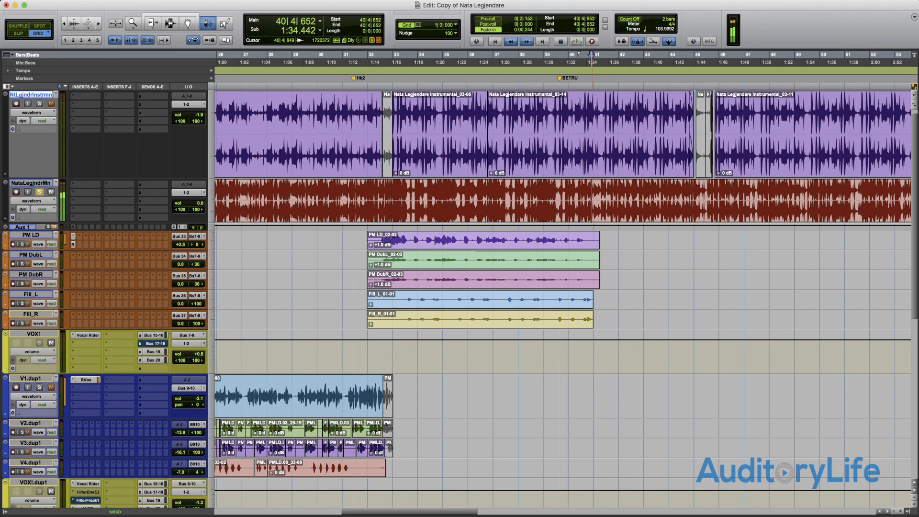
left_click(595, 193)
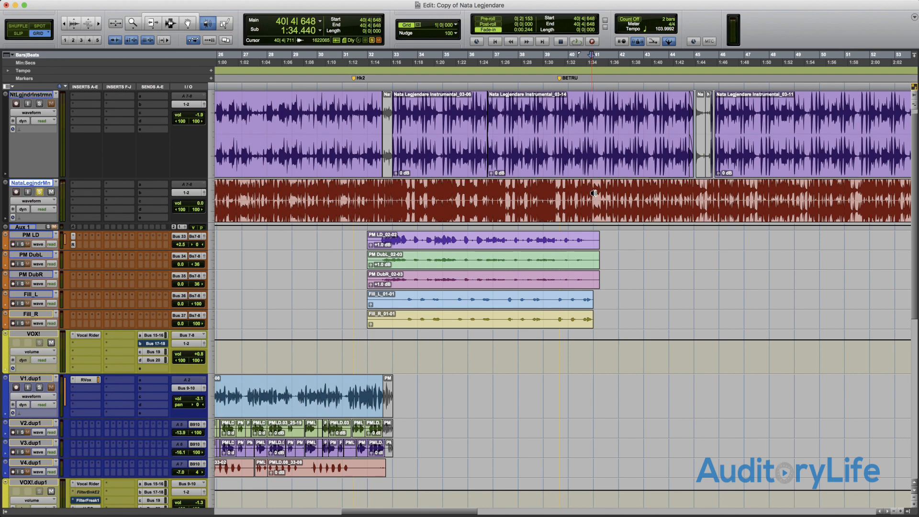
left_click_drag(594, 193, 608, 194)
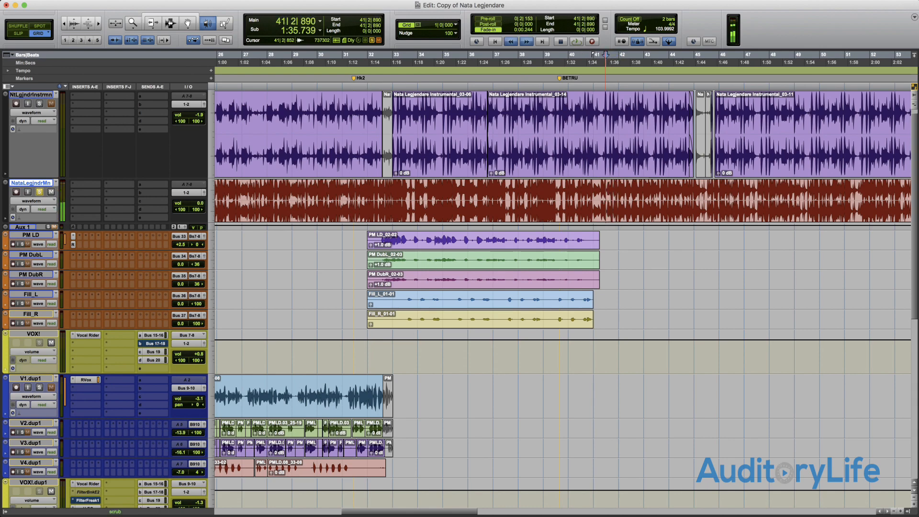
left_click_drag(607, 194, 606, 194)
scroll(605, 194, "up", 1)
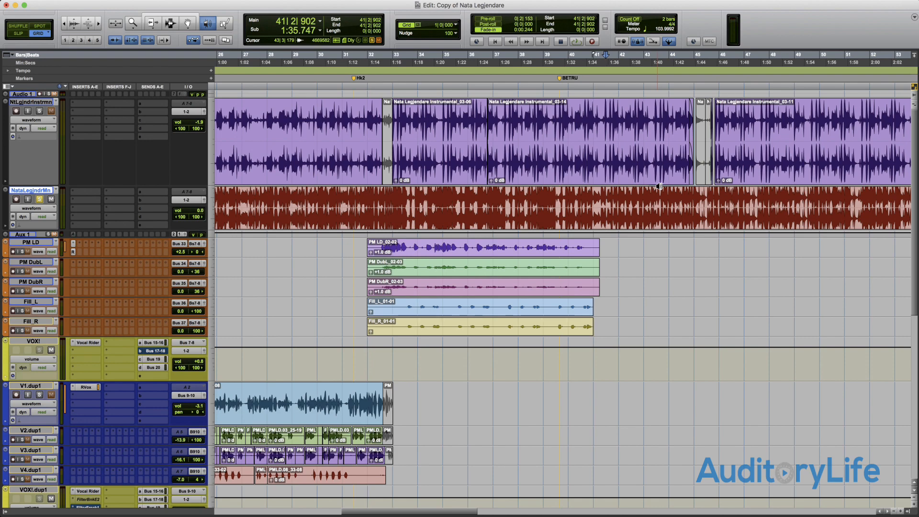
- With the Free Hand Pencil, draw a wavy tempo curve in the expanded Tempo ruler from about bar 26, and undo it
key("F10")
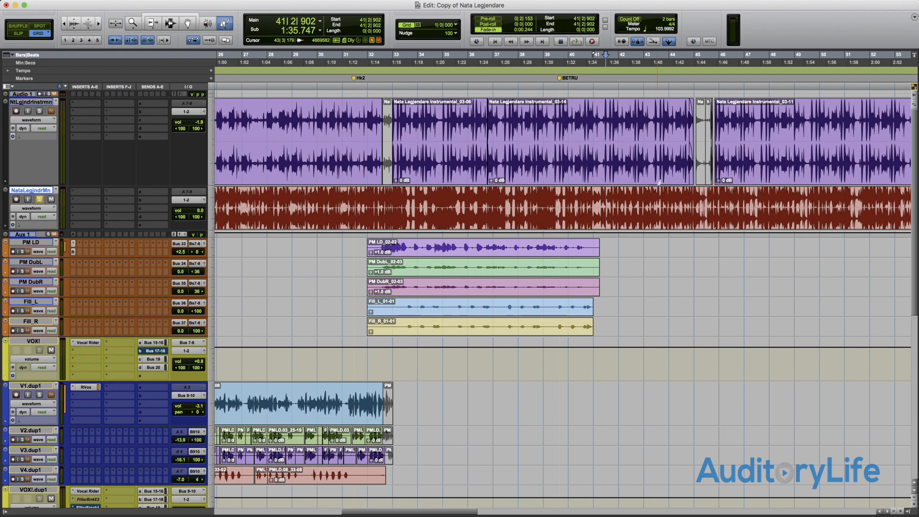
scroll(659, 182, "left", 5)
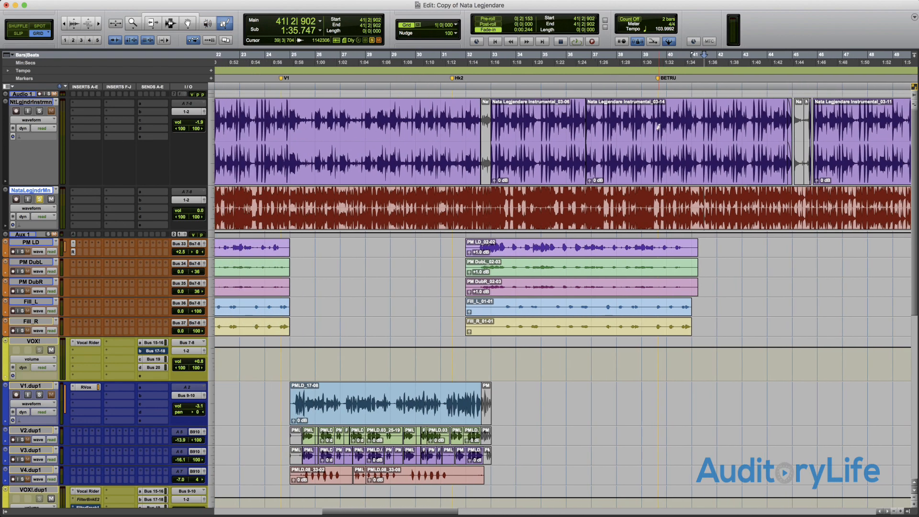
left_click(228, 24)
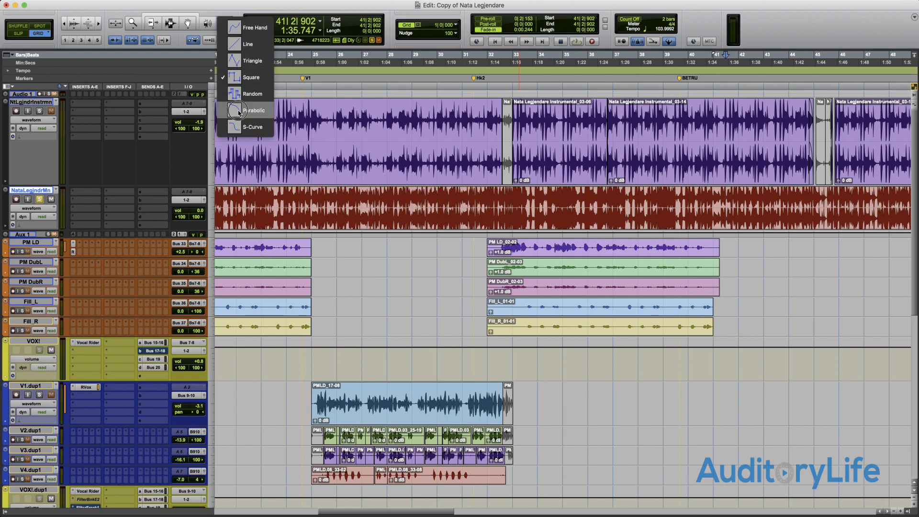
left_click(245, 32)
left_click(8, 70)
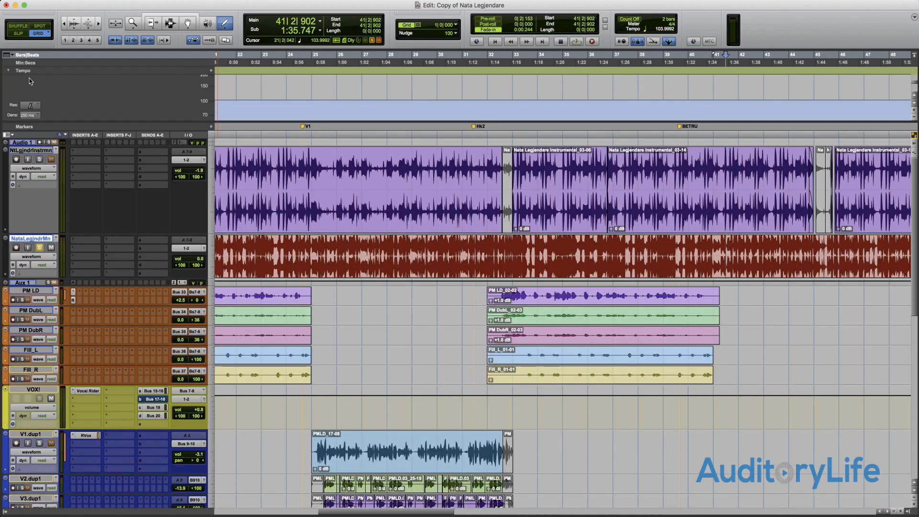
mouse_move(341, 113)
left_mouse_down()
mouse_move(421, 82)
mouse_move(547, 98)
mouse_move(573, 84)
left_mouse_up()
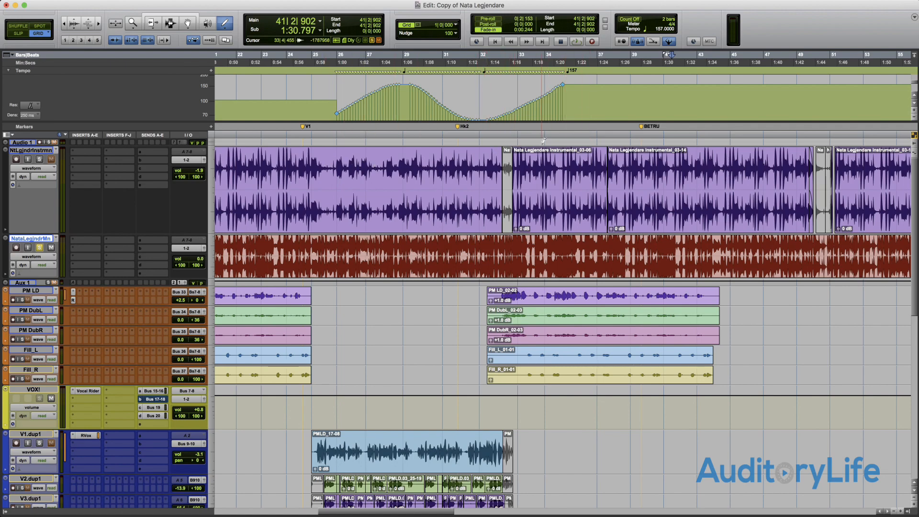
key("super+z")
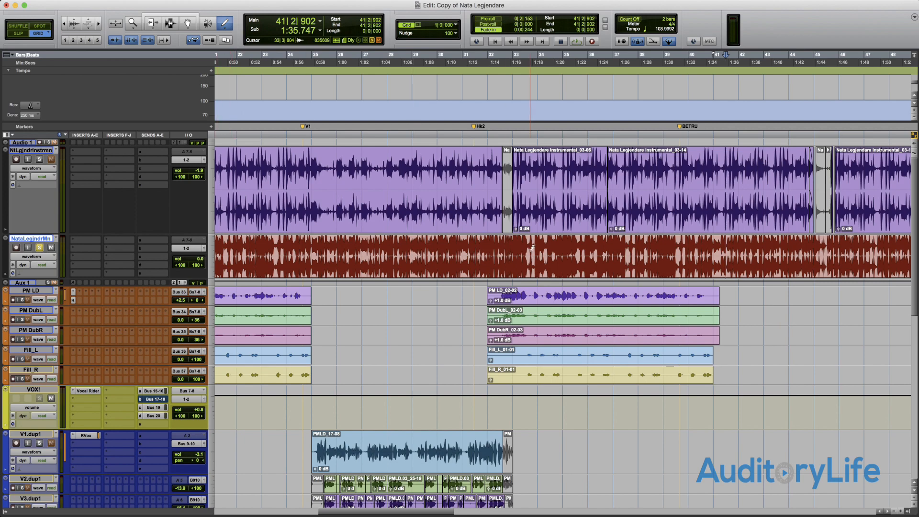
- Show volume automation on the NataLegjndrMn track, draw free-hand volume curves between about bars 30 and 37, and undo them
key("ctrl+minus")
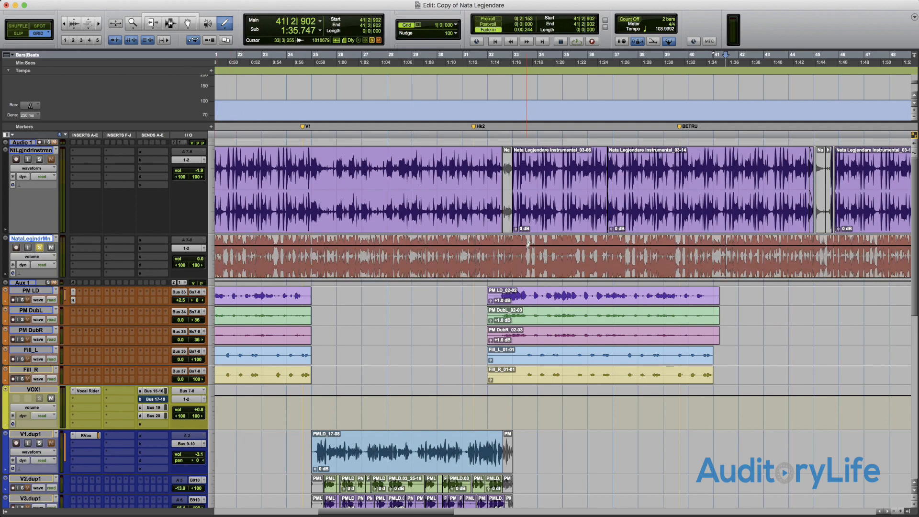
scroll(528, 244, "left", 5)
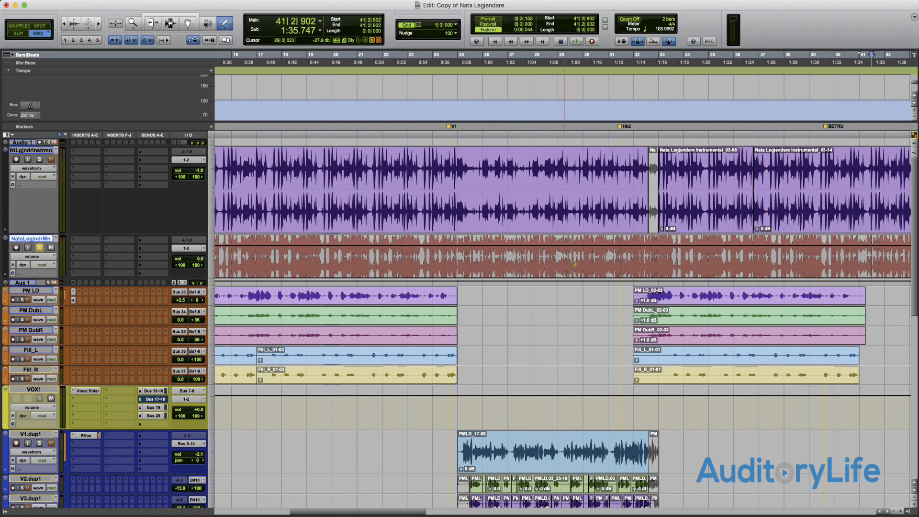
scroll(598, 242, "down", 1)
left_click_drag(582, 244, 709, 259)
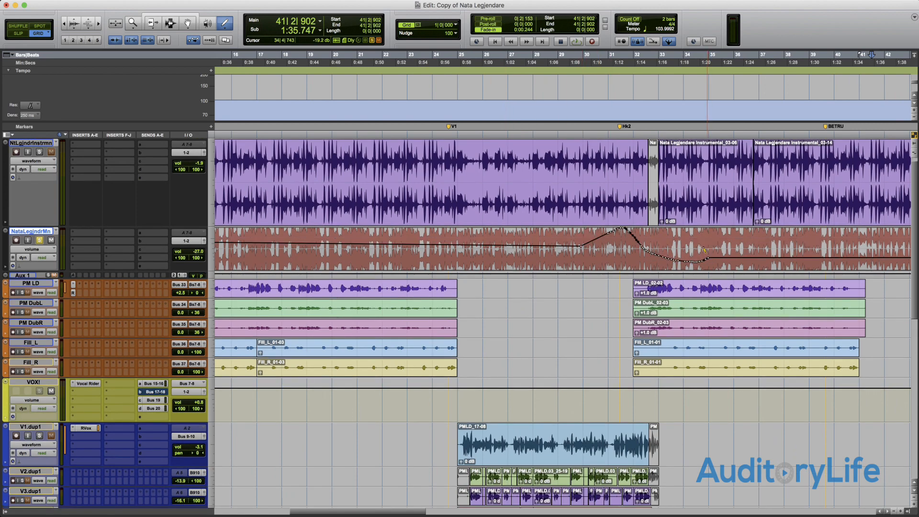
key("ctrl+z")
mouse_move(588, 237)
left_mouse_down()
mouse_move(641, 255)
mouse_move(746, 246)
left_mouse_up()
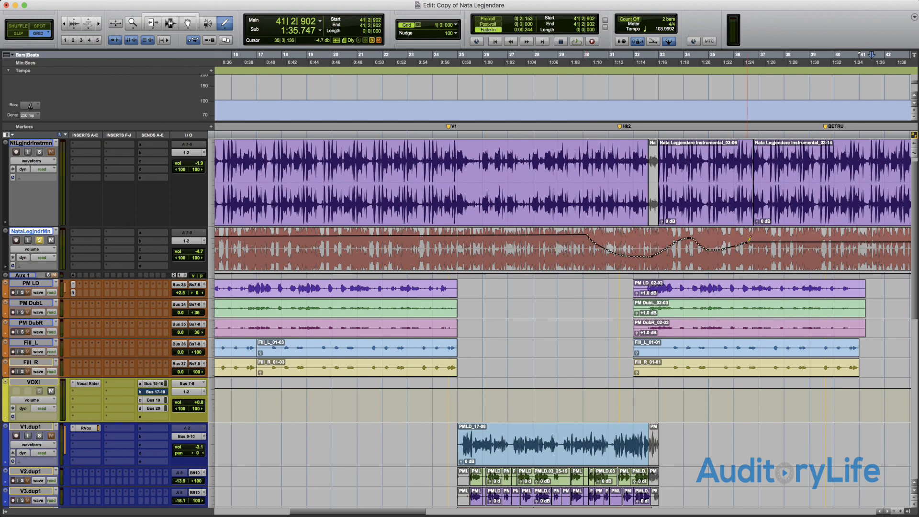
key("super+z")
mouse_move(640, 246)
left_mouse_down()
mouse_move(647, 237)
mouse_move(653, 253)
left_mouse_up()
key("super+z")
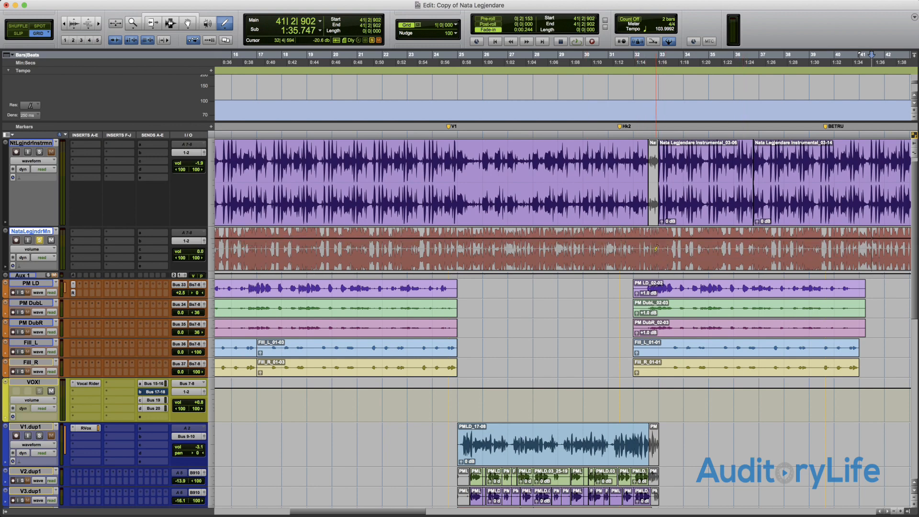
- With the Line Pencil, draw straight volume segments on the NataLegjndrMn track from about bar 31, and undo them
left_click(227, 26)
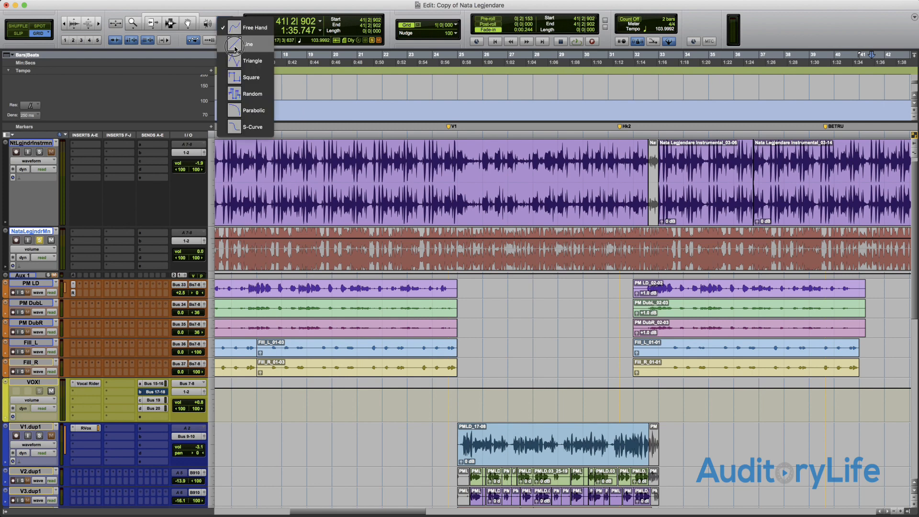
left_click(239, 44)
left_click_drag(608, 250, 689, 254)
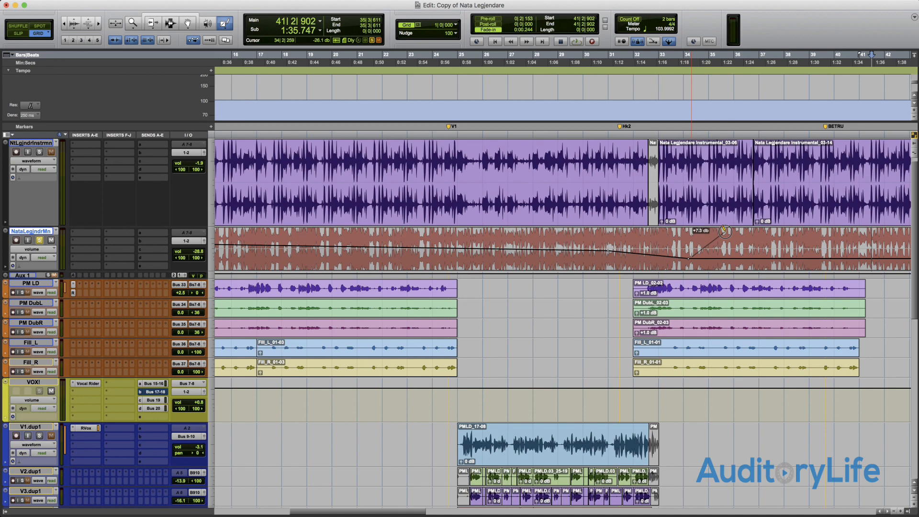
key("super+z")
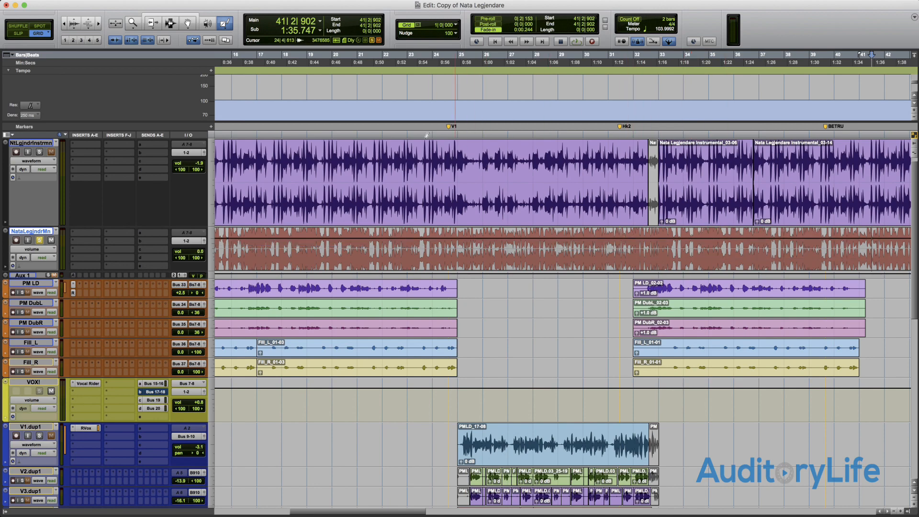
- With the Triangle Pencil, draw triangle-wave volume automation on the NataLegjndrMn track from bar 32 to about bar 38
left_click(221, 24)
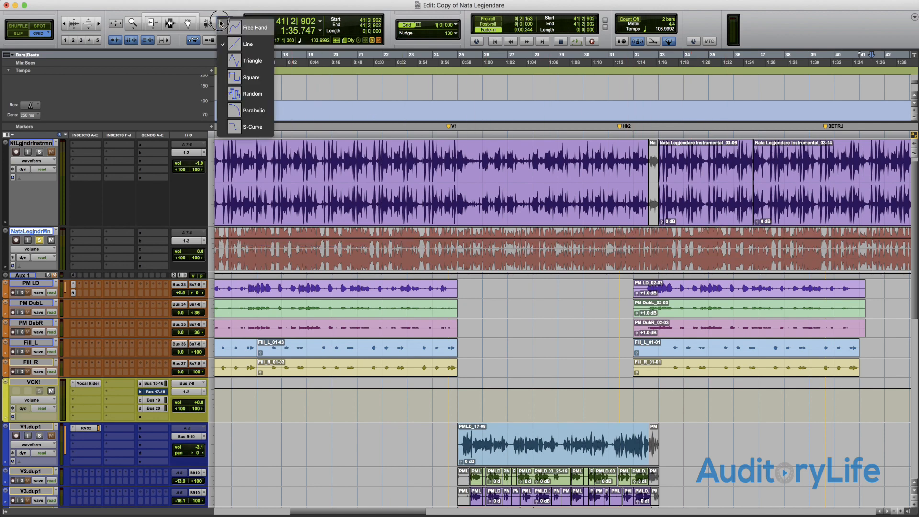
left_click(245, 61)
mouse_move(629, 241)
left_mouse_down()
mouse_move(746, 247)
mouse_move(794, 268)
left_mouse_up()
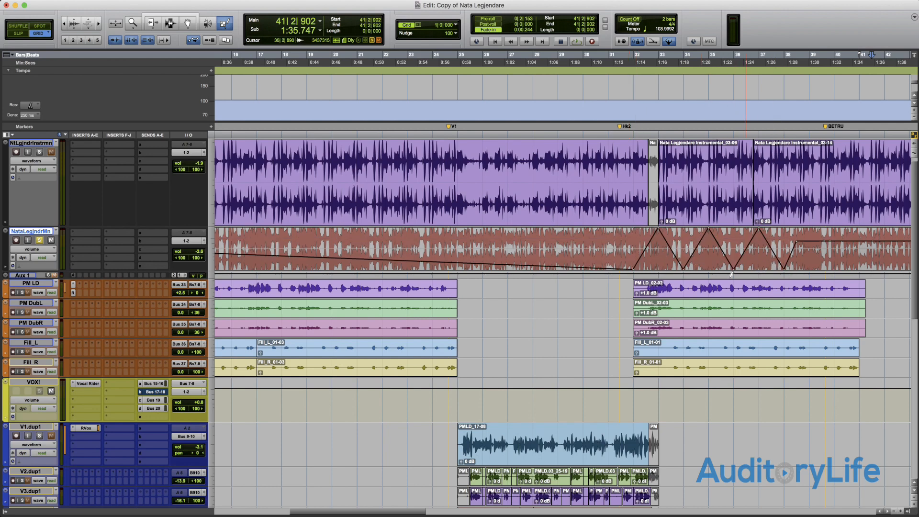
- Set the grid value to 0|1|000 and redraw the triangle volume automation from bar 32 to about bar 41
left_click(457, 24)
left_click(484, 44)
left_click_drag(629, 248, 856, 258)
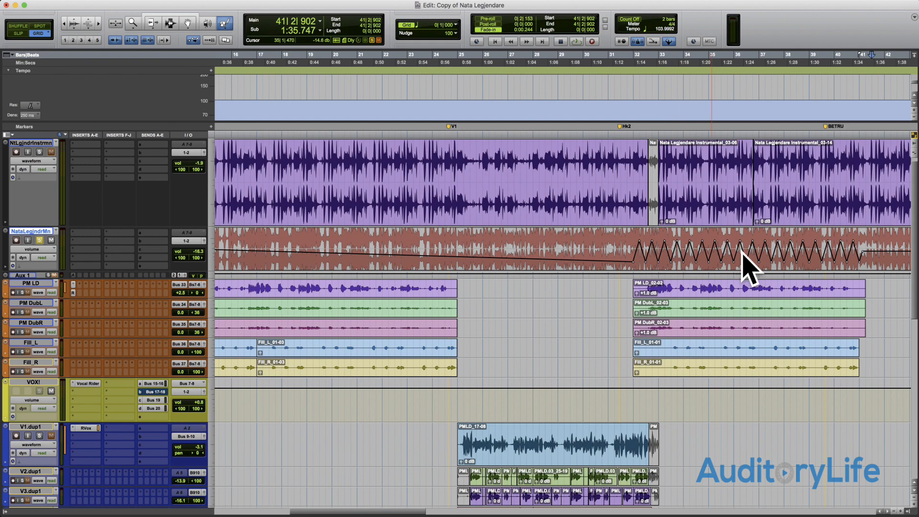
- Switch the NataLegjndrMn track view to pan left and draw triangle-wave pan automation from bar 32 to about bar 41
left_click(35, 250)
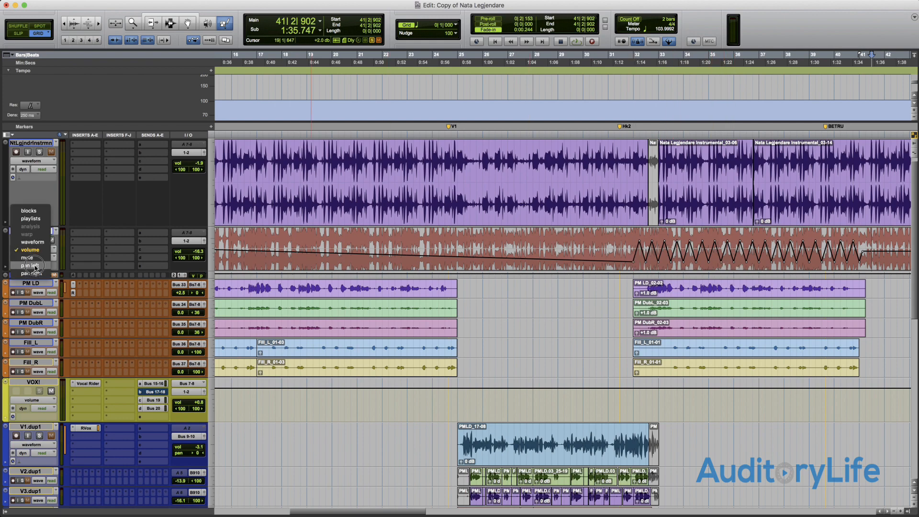
left_click(35, 265)
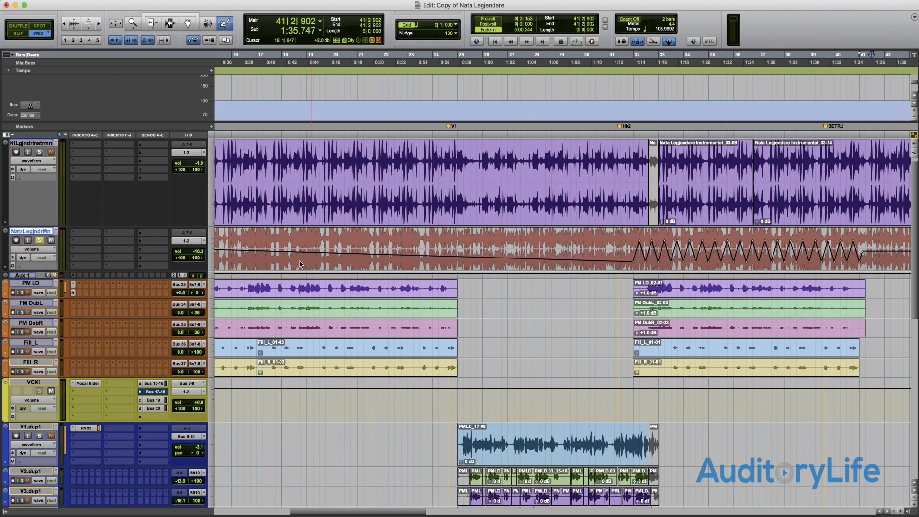
mouse_move(641, 248)
left_mouse_down()
mouse_move(838, 249)
mouse_move(852, 257)
left_mouse_up()
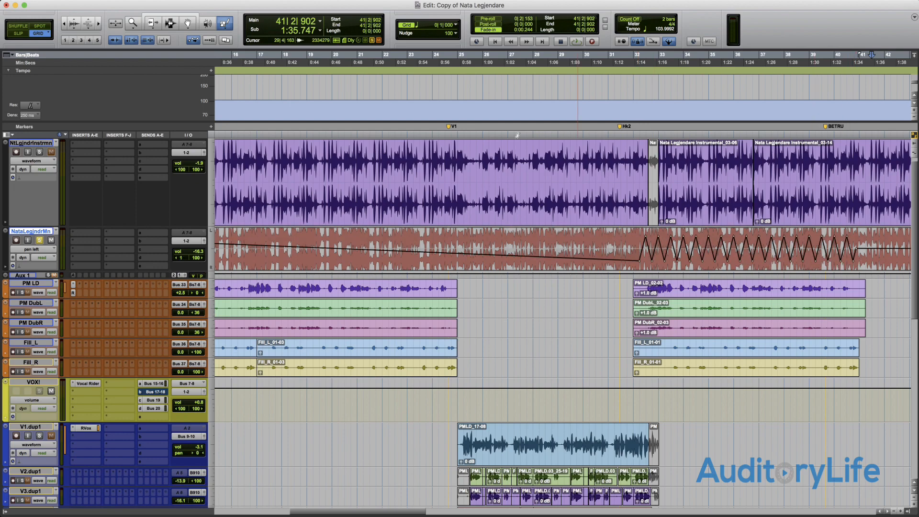
- With the Square Pencil, draw square-wave left-pan automation on the NataLegjndrMn track from bar 32 to about bar 41
left_click(225, 24)
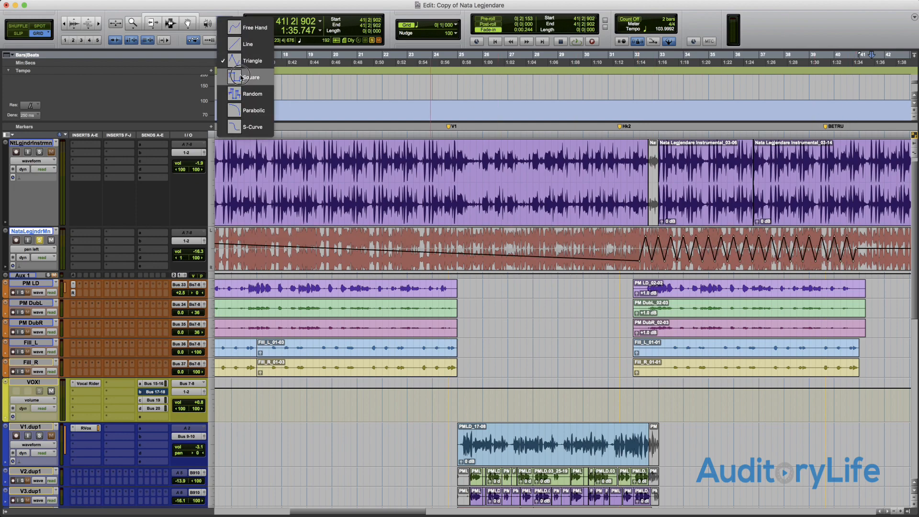
left_click(230, 34)
left_click_drag(638, 254, 848, 257)
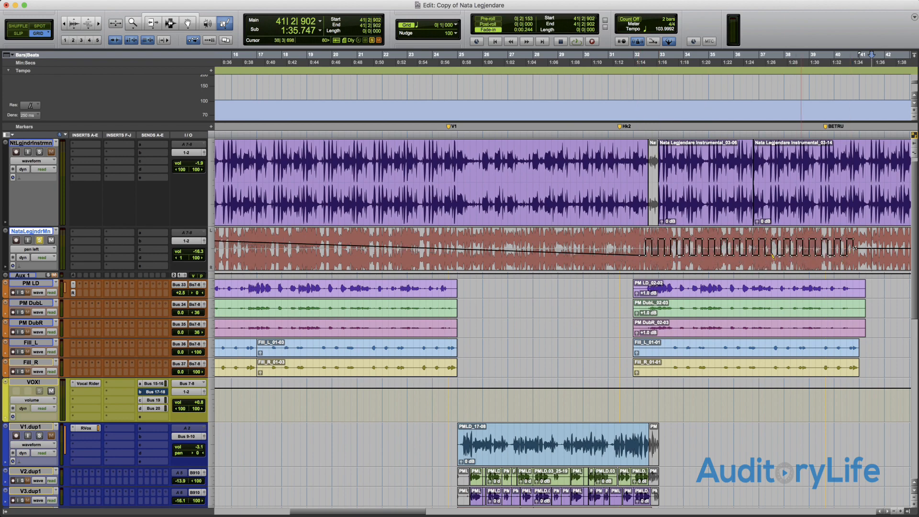
- With the Random Pencil, draw random left-pan automation over bars 32 to 41 of the NataLegjndrMn track
left_click(225, 22)
left_click(238, 96)
left_click_drag(631, 251, 873, 259)
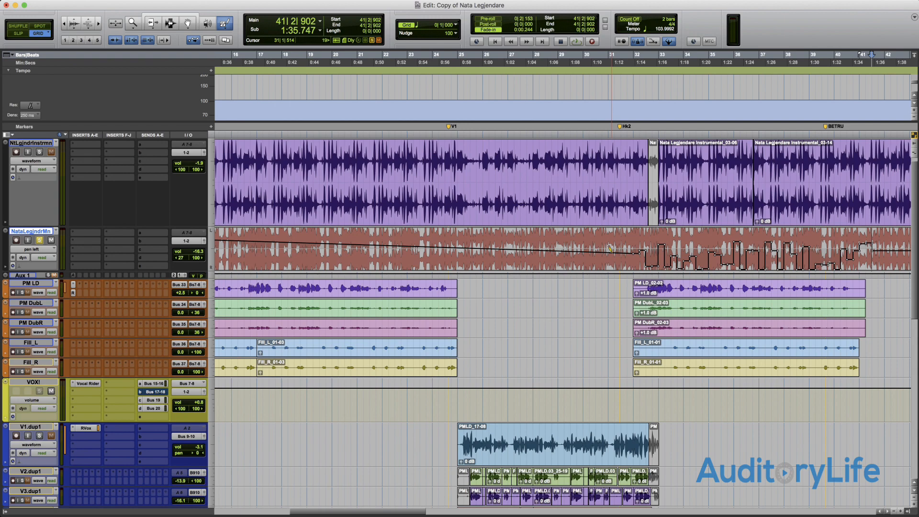
- Activate each edit tool in order, twice through: Zoomer, Trim, Selector, Grabber, Scrubber and Pencil
key("F5")
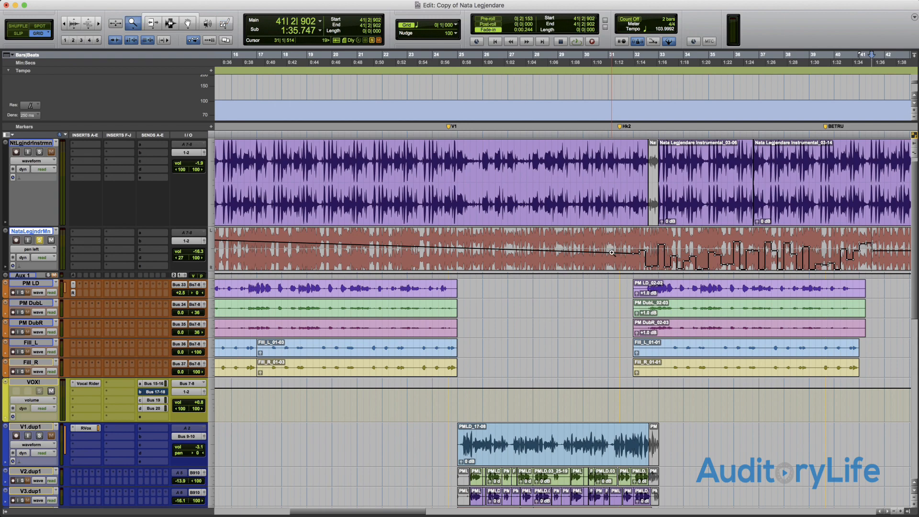
key("F6")
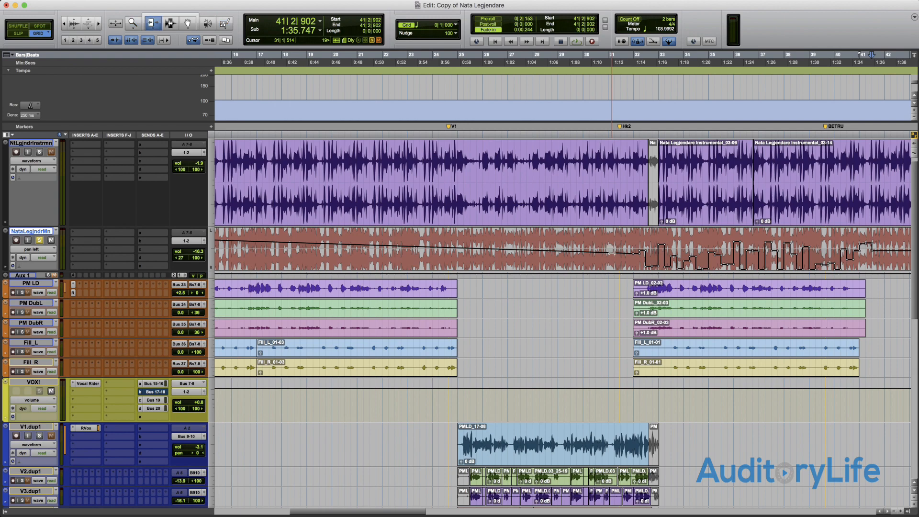
key("F7")
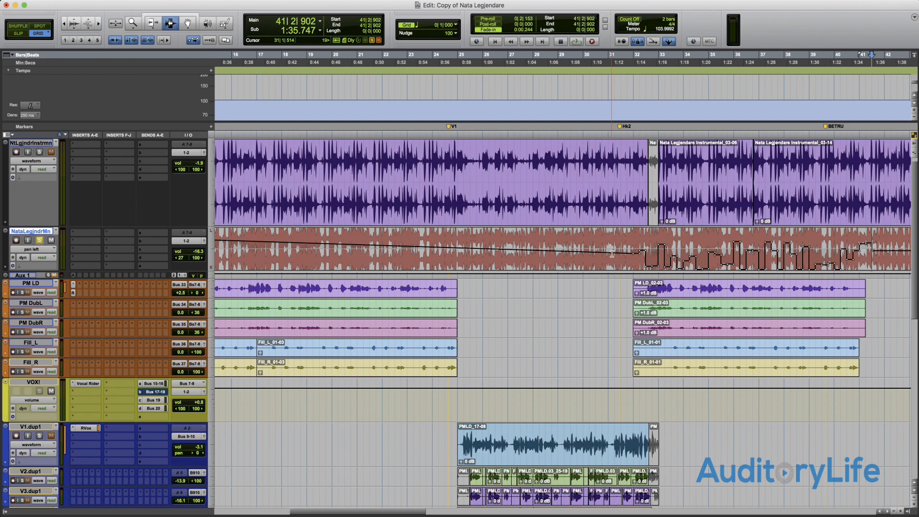
key("F8")
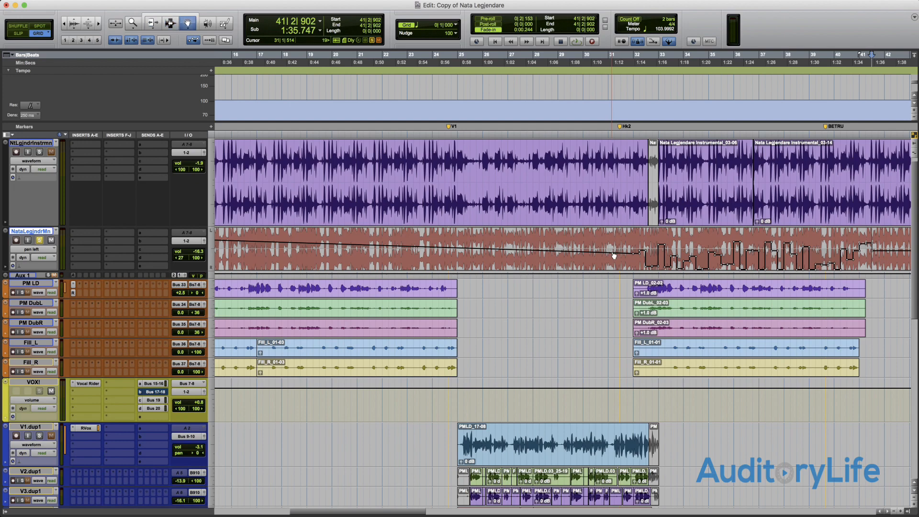
key("F9")
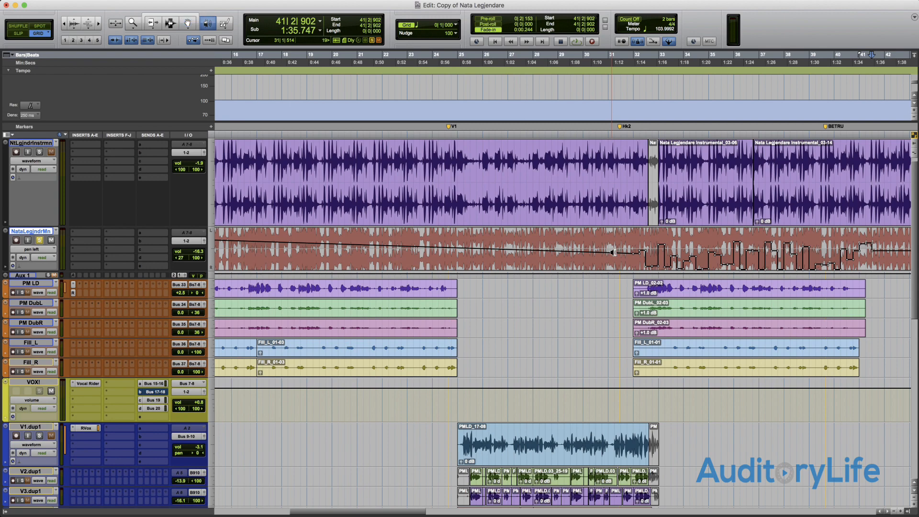
key("F10")
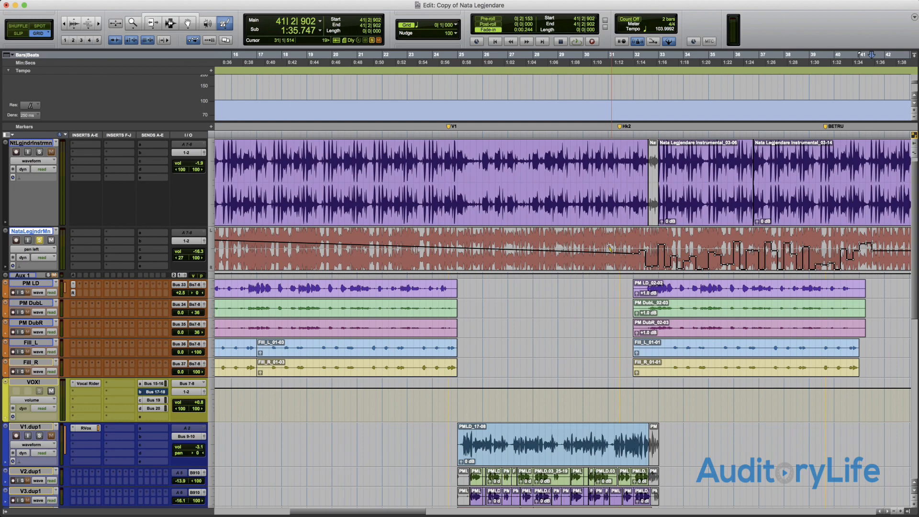
key("F5")
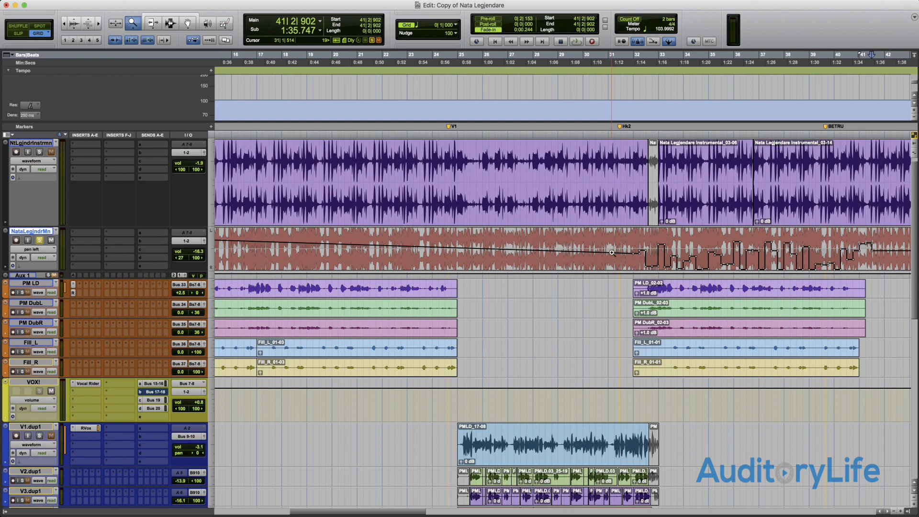
key("F6")
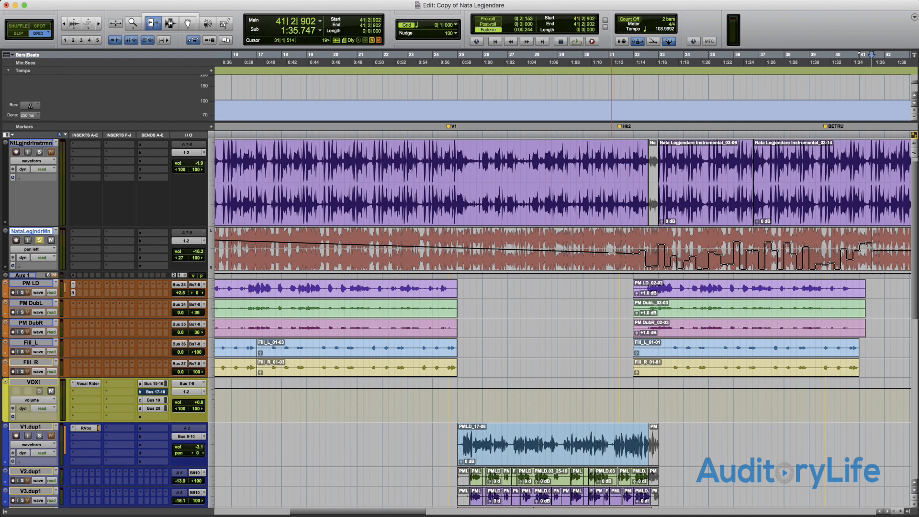
key("F7")
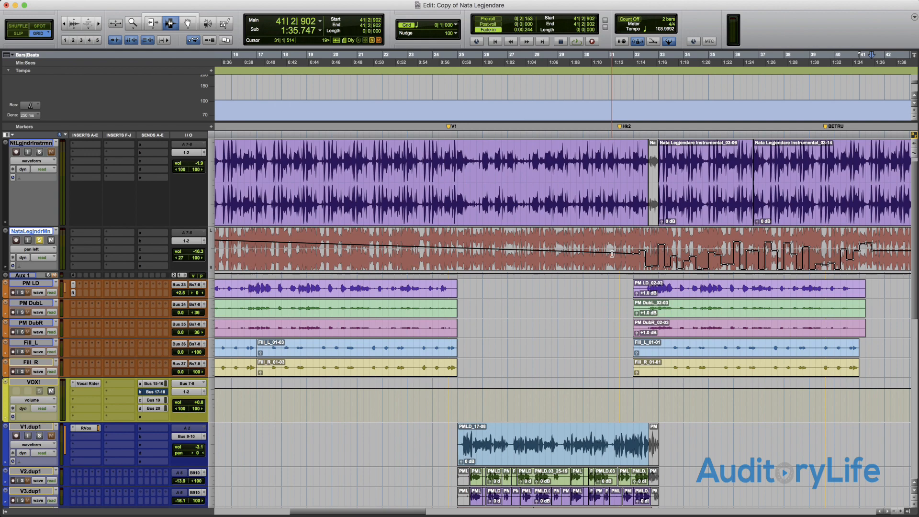
key("F8")
key("F9")
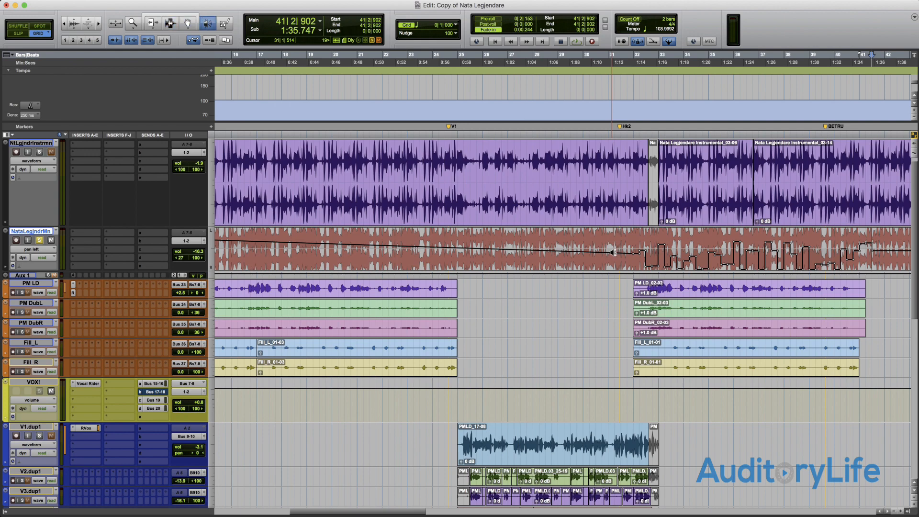
key("F10")
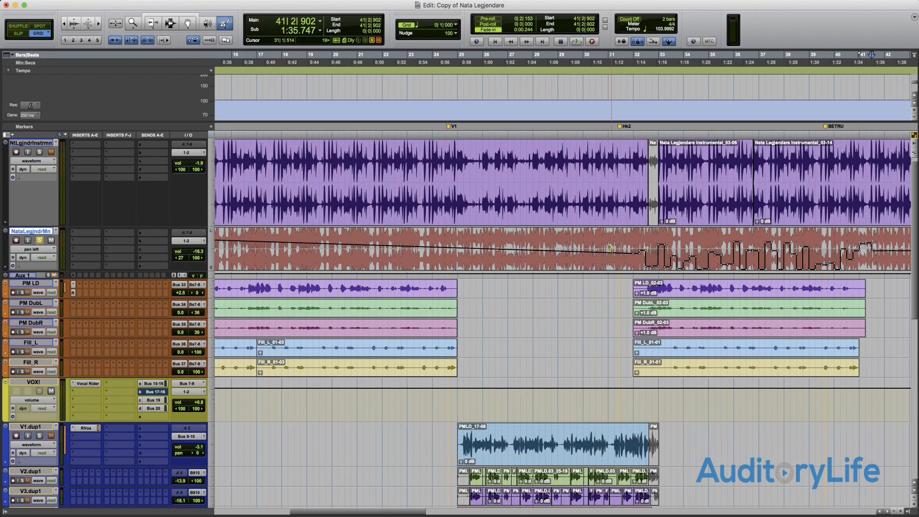
- Cycle through the edit tools until the Smart Tool is active
key("Escape")
key("Escape")
key("Escape")
key("Escape")
key("Escape")
key("Escape")
key("Escape")
key("Escape")
key("Escape")
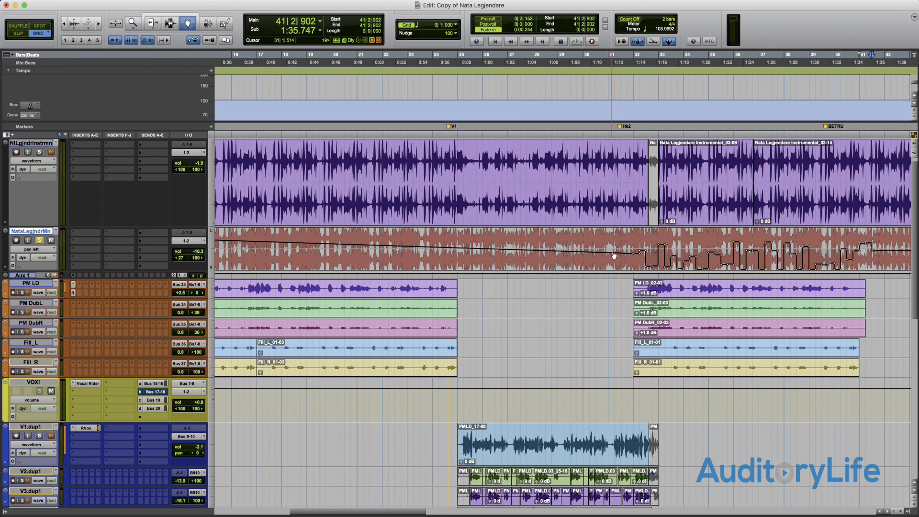
key("Escape")
key("Escape")
key("Escape")
key("Escape")
key("Escape")
key("Escape")
key("Escape")
key("Escape")
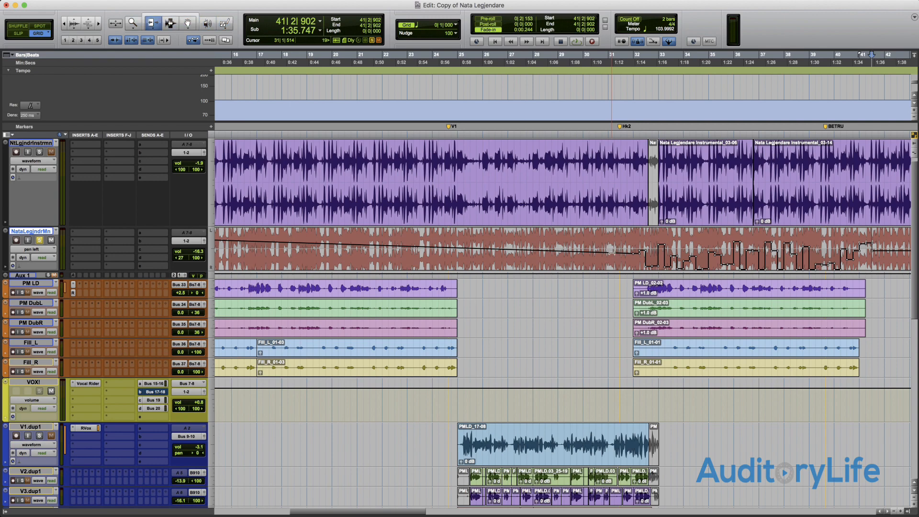
key("Escape")
key("Escape")
key("Escape")
key("Escape")
key("Escape")
key("Escape")
key("Escape")
key("Escape")
key("Escape")
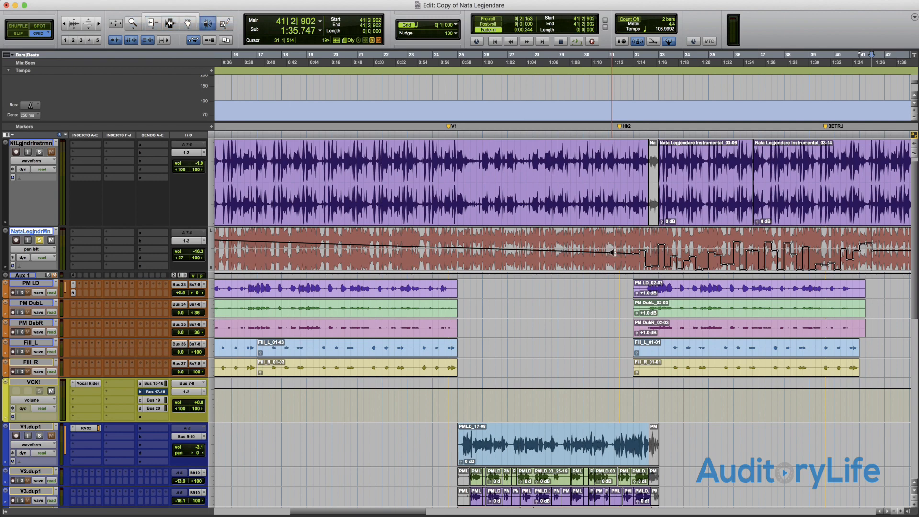
key("Escape")
key("Escape")
key("Escape")
key("Escape")
key("Escape")
key("Escape")
key("Escape")
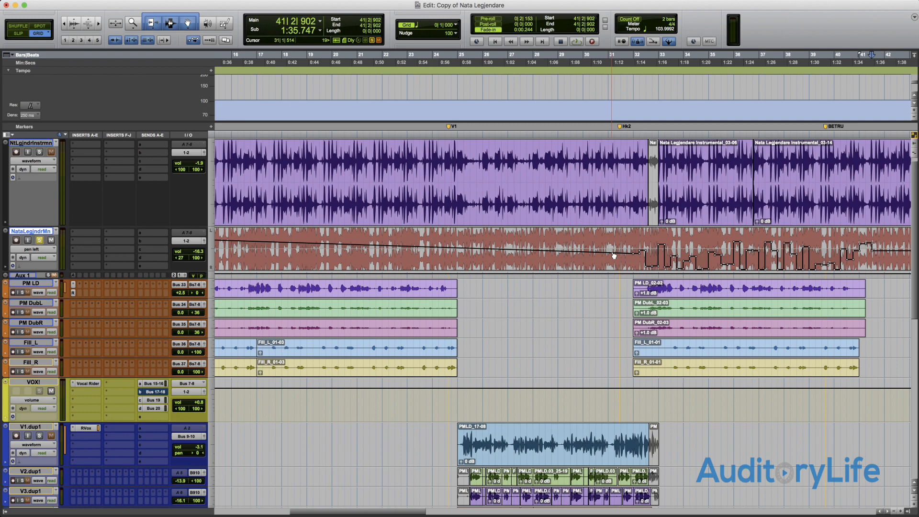
- Switch between the individual Trim, Selector and Grabber tools and the combined Smart Tool, finishing on the Smart Tool
key("F6")
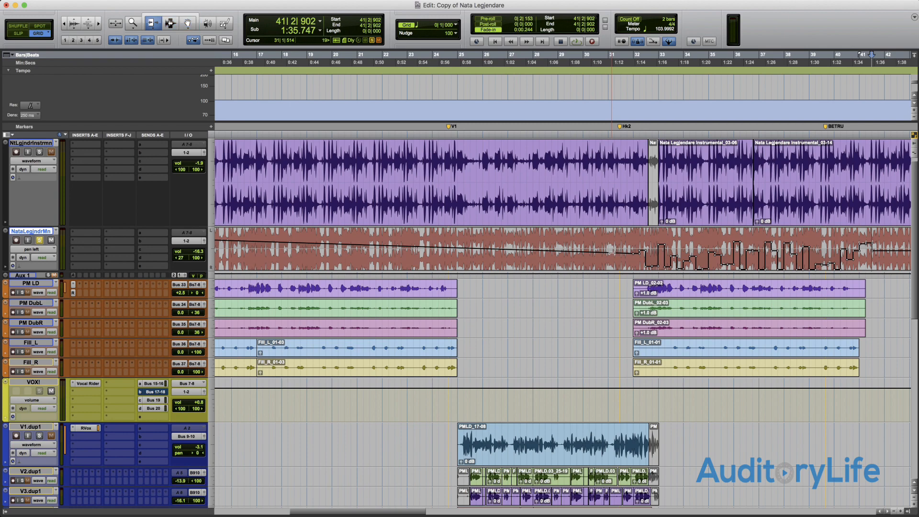
key("F6+F7")
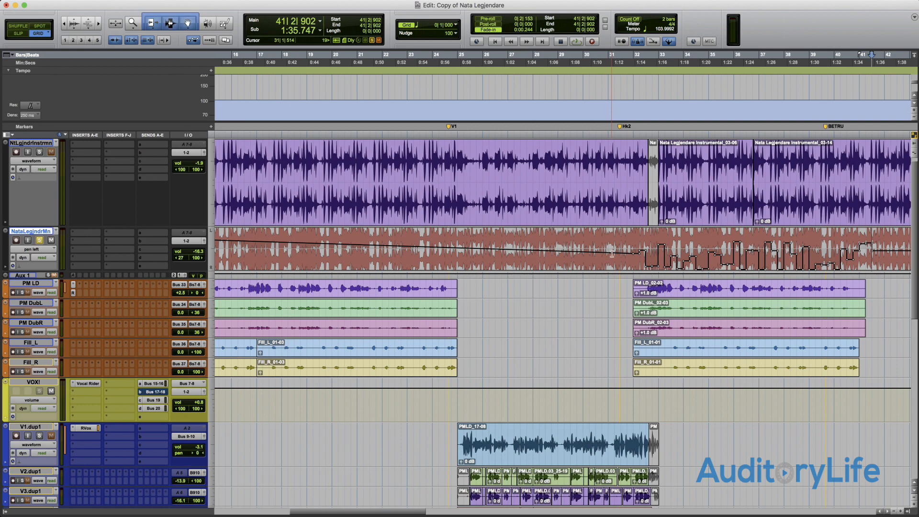
key("F8")
key("F6")
key("F6+F7")
key("F7")
key("F6+F7")
- Cycle the edit modes through Shuffle to Slip and the edit tools back round to the Smart Tool
key("grave")
key("grave")
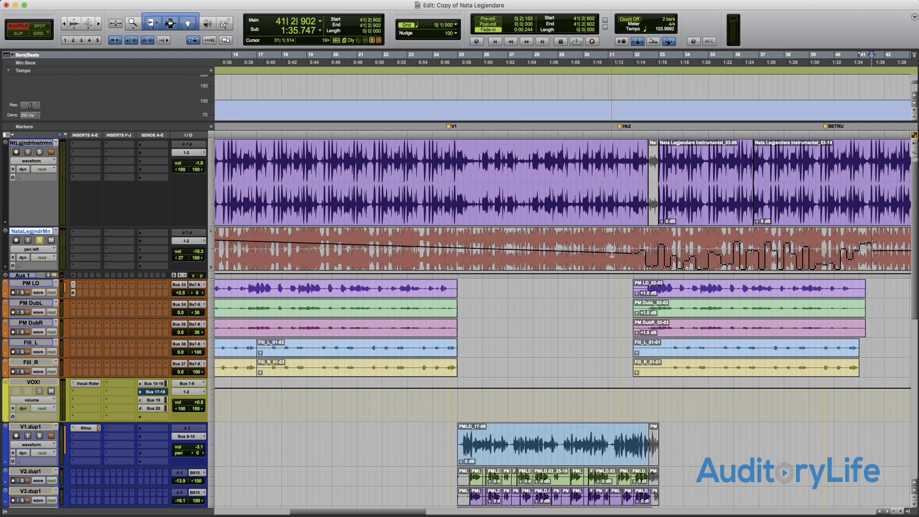
key("Escape")
key("Escape")
key("Escape")
key("Escape")
key("Escape")
key("Escape")
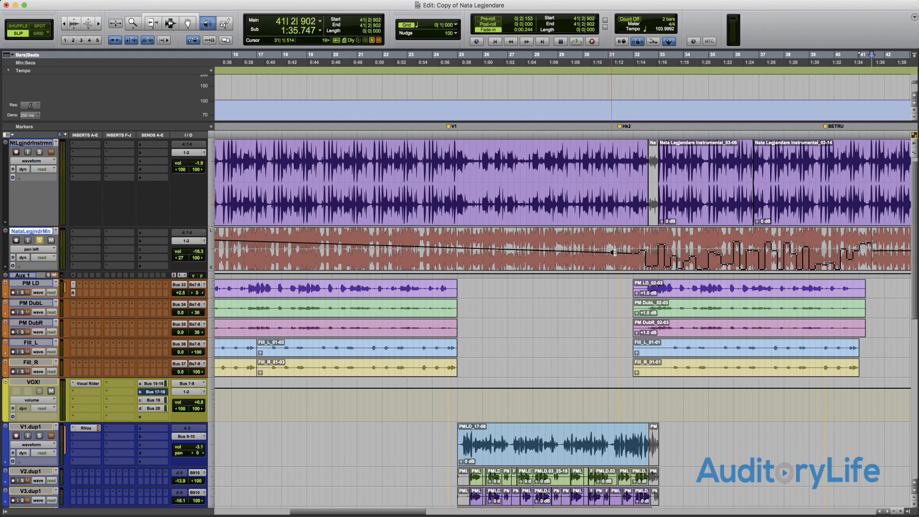
key("Escape")
key("Escape")
key("Escape")
key("Escape")
key("Escape")
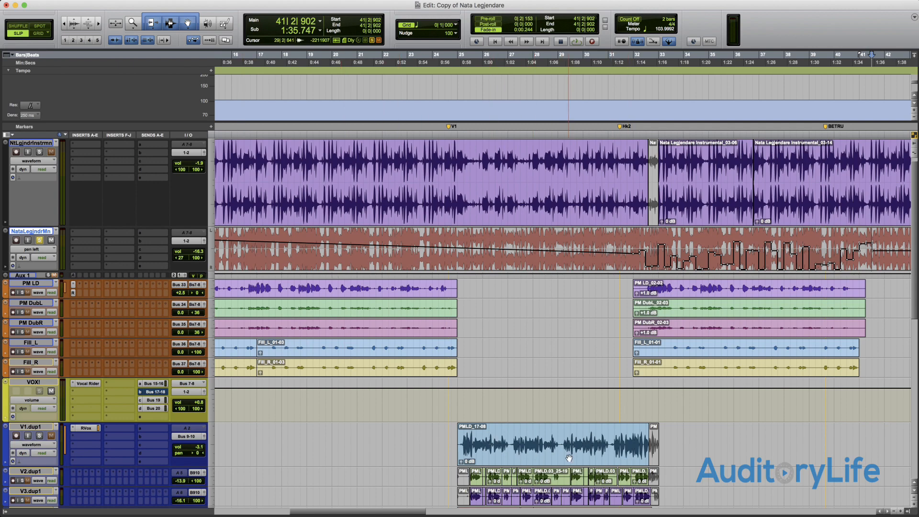
- Select the PMLD_17-08 clip on V1.dup1 and place the edit cursor on the NataLegjndrMn track at 31|2|378
left_click(568, 458)
scroll(565, 452, "right", 3)
scroll(560, 445, "left", 4)
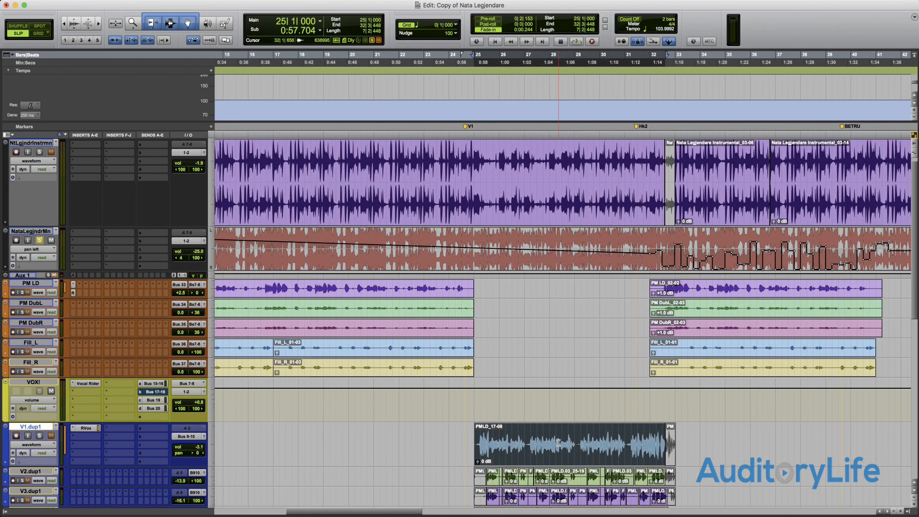
scroll(558, 443, "right", 3)
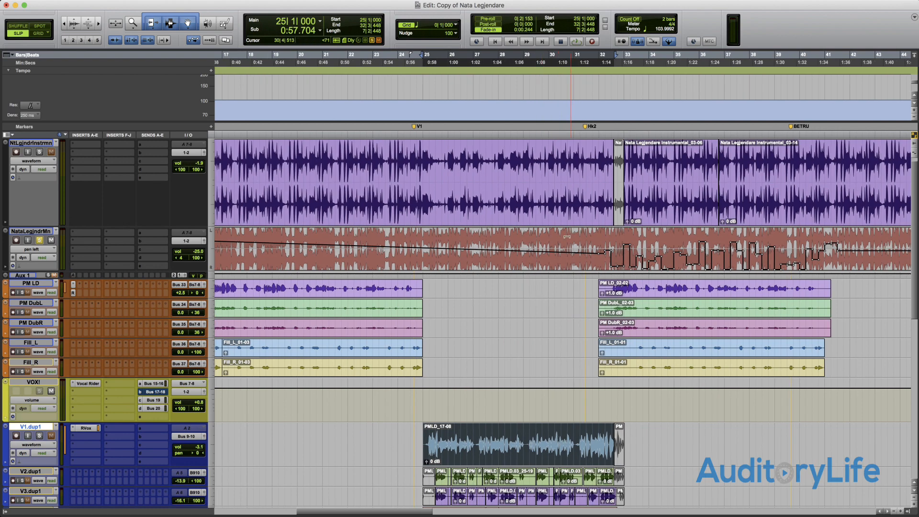
scroll(566, 237, "right", 2)
left_click(559, 253)
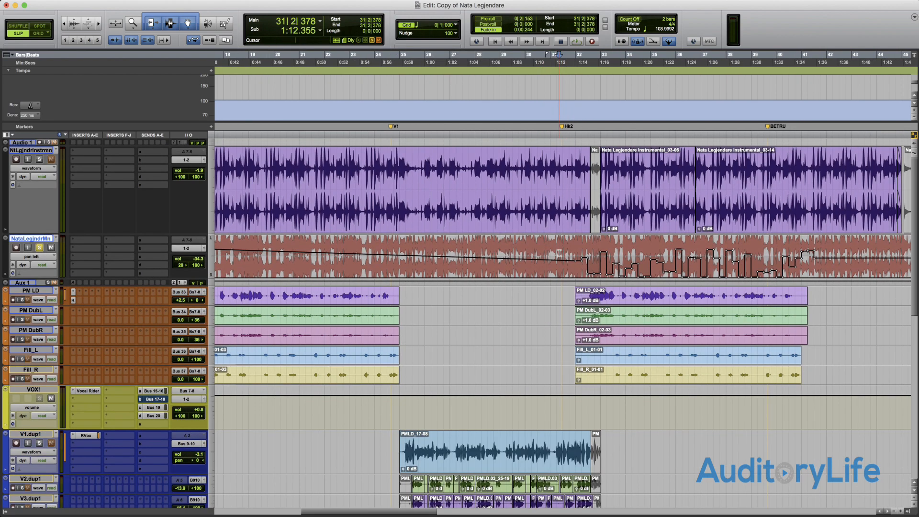
scroll(560, 251, "right", 2)
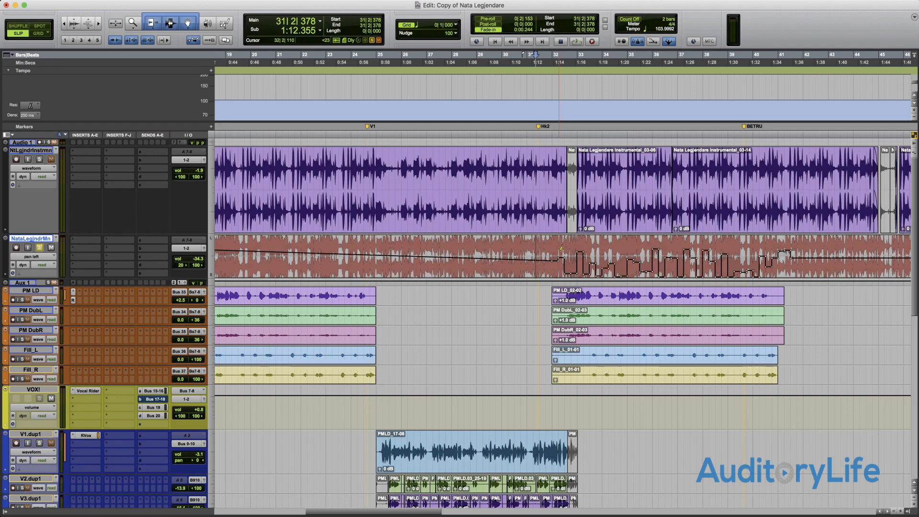
- Cycle the NataLegjndrMn track through its views, including playlists, and finish on the volume view
key("ctrl+super+Right")
key("ctrl+super+Left")
key("ctrl+super+Left")
key("ctrl+super+Left")
key("ctrl+super+Left")
key("ctrl+super+Left")
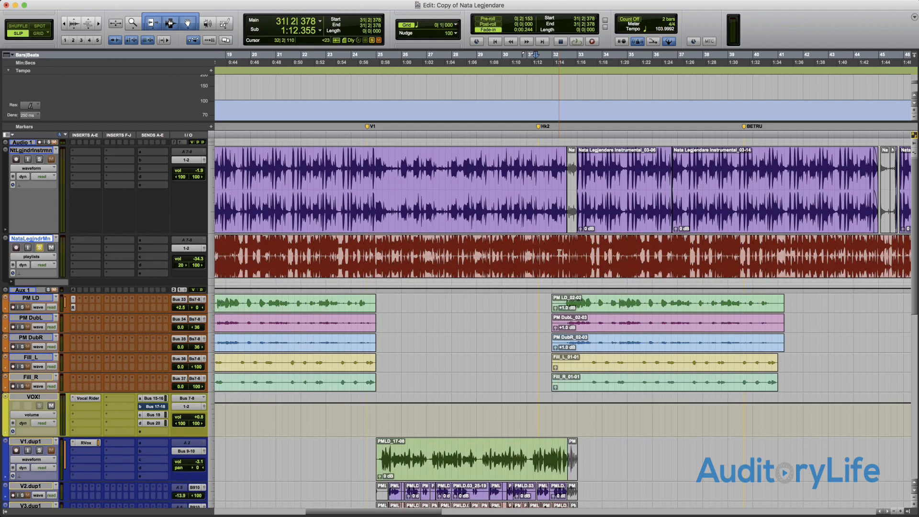
key("ctrl+super+Right")
key("ctrl+super+Right")
key("ctrl+super+Right")
key("ctrl+super+Left")
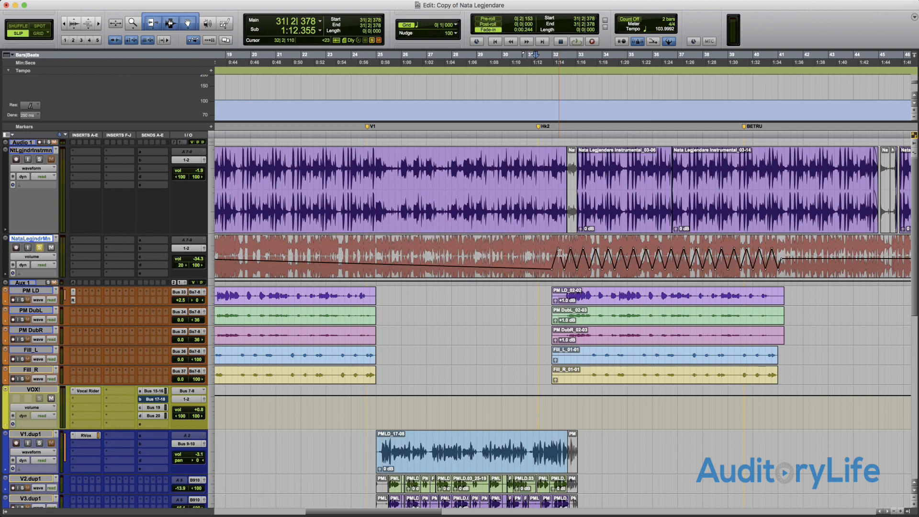
- Delete all volume automation on the NataLegjndrMn track and switch the track to waveform view
scroll(559, 253, "left", 6)
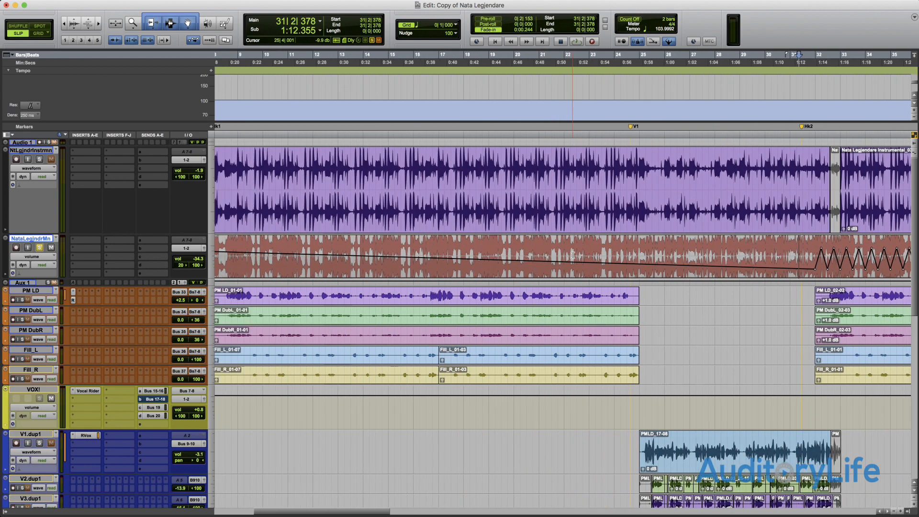
scroll(573, 255, "right", 5)
scroll(572, 255, "right", 4)
left_click(707, 256, "shift")
key("Delete")
key("ctrl+super+Left")
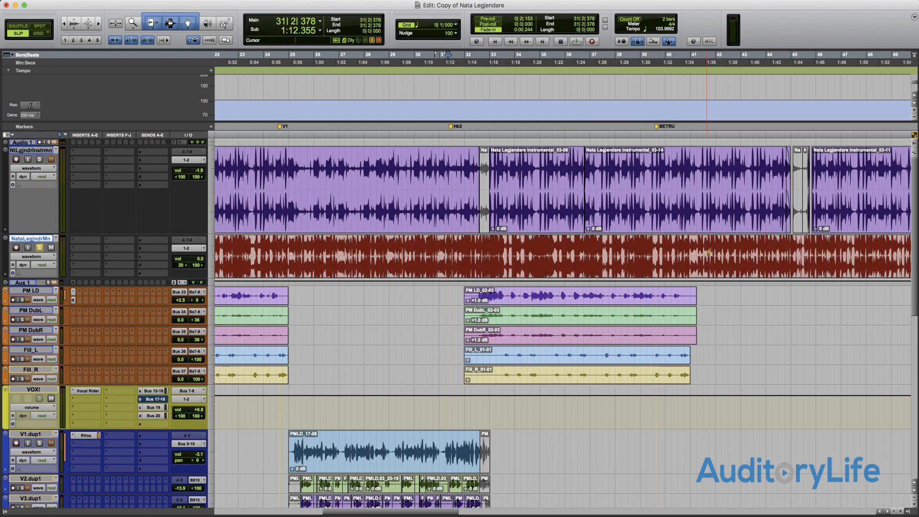
- Switch the NataLegjndrMn track to pan left view and delete its automation from 31|3|037 to 42|4|449
key("ctrl+super+Left")
key("ctrl+super+Left")
key("ctrl+super+Right")
key("ctrl+super+Right")
key("ctrl+super+Right")
key("ctrl+super+Right")
key("ctrl+super+Right")
key("ctrl+super+Right")
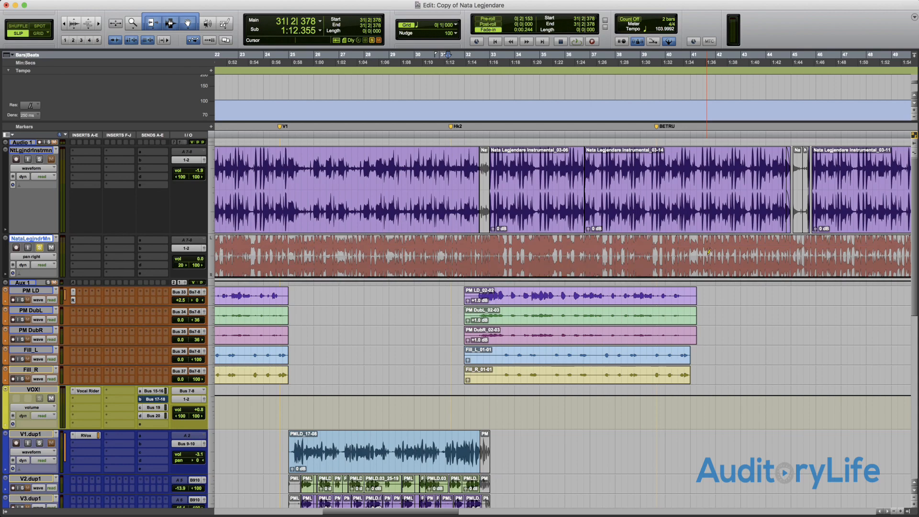
key("ctrl+super+Left")
scroll(708, 252, "right", 3)
left_click_drag(396, 257, 682, 257)
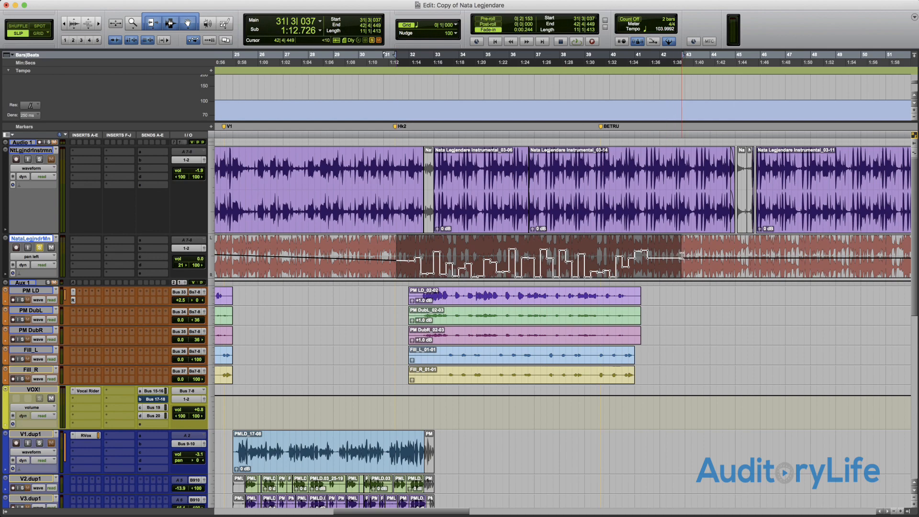
key("Delete")
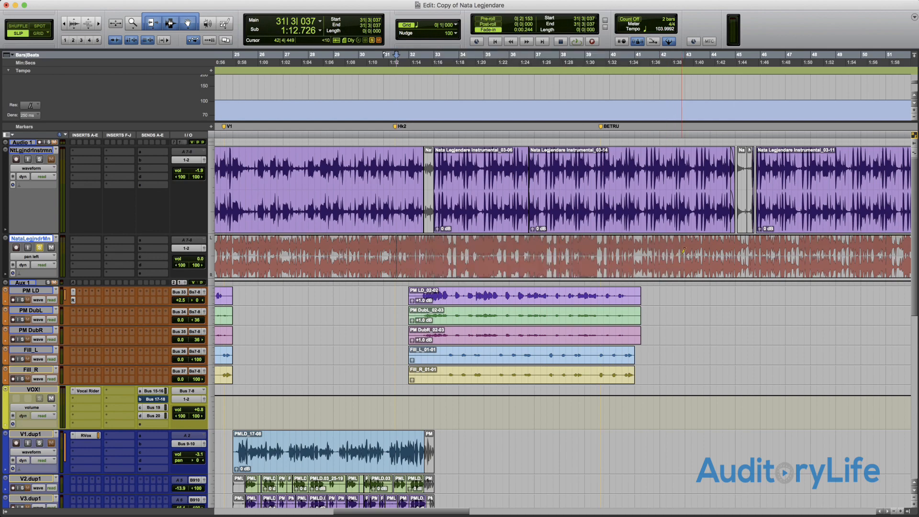
- Cycle the NataLegjndrMn track view from pan left back to waveform
key("ctrl+super+Right")
key("ctrl+super+Left")
key("ctrl+super+Left")
key("ctrl+super+Left")
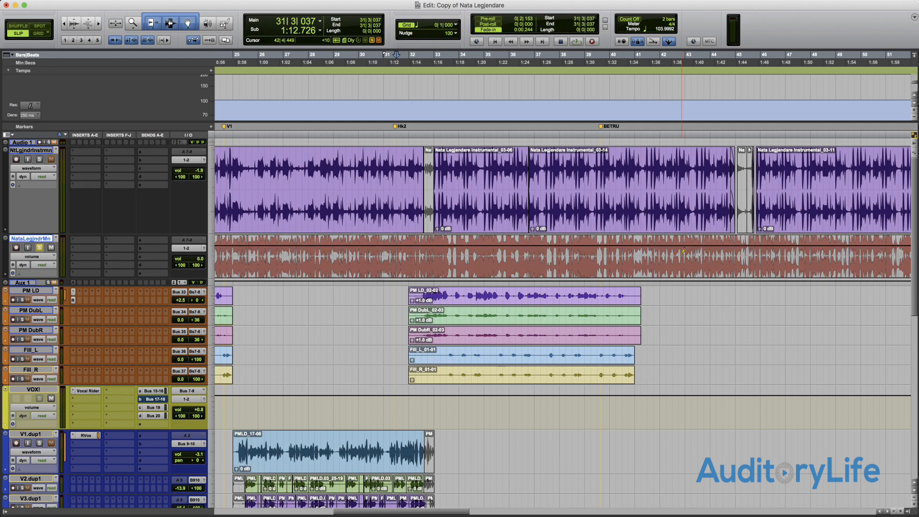
key("ctrl+super+Left")
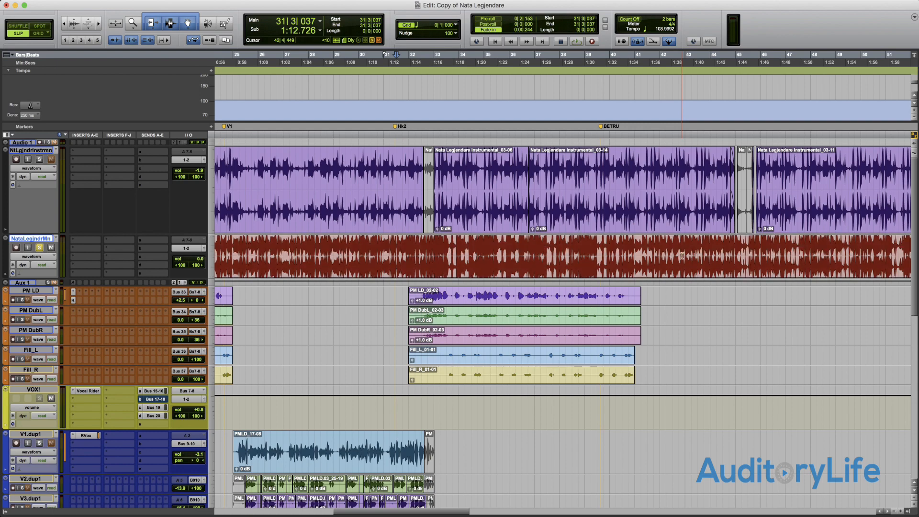
- Select the NataLegjndrMn audio from 31|2|584 to about bar 38 and separate it into its own clip
scroll(681, 256, "left", 5)
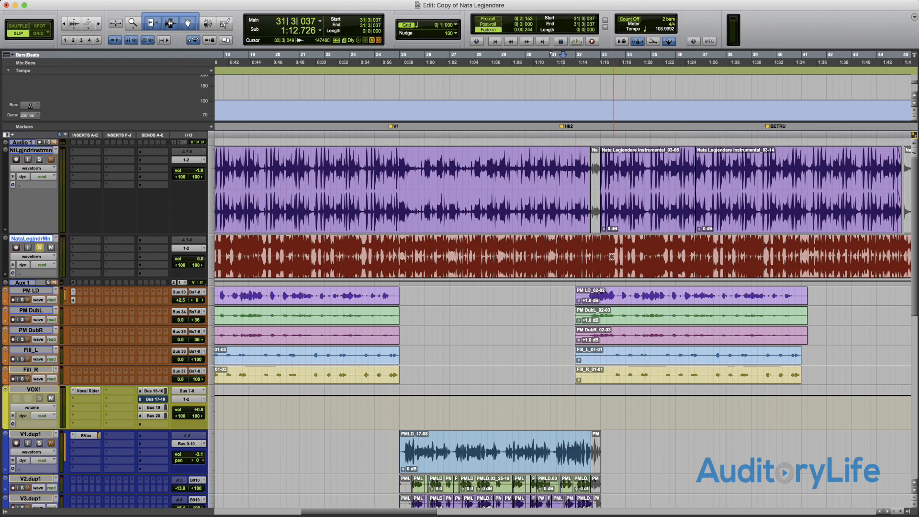
left_click_drag(560, 253, 726, 247)
key("super+e")
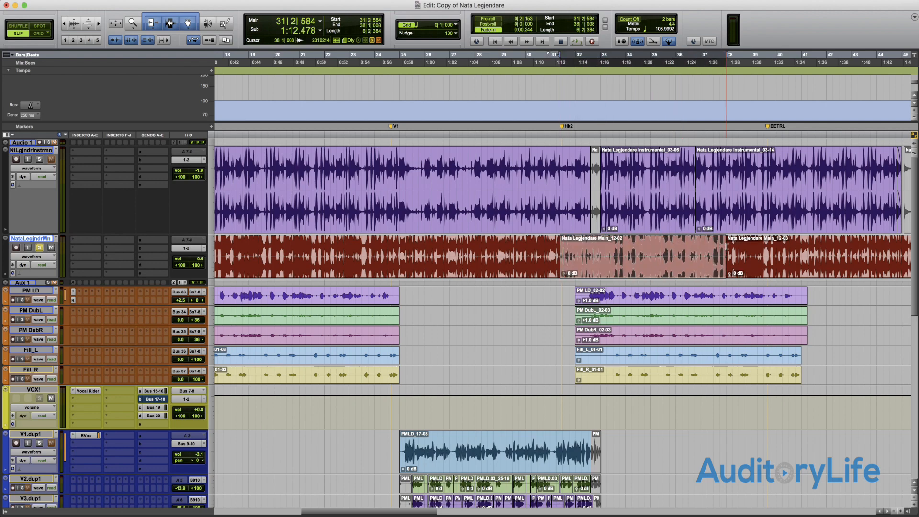
- Enlarge the NataLegjndrMn track and trim the end of the clip before Main_12-02 to 31|2|125 and the start of Main_12-02 to 31|2|902
key("super+bracketright")
key("super+bracketright")
key("super+bracketright")
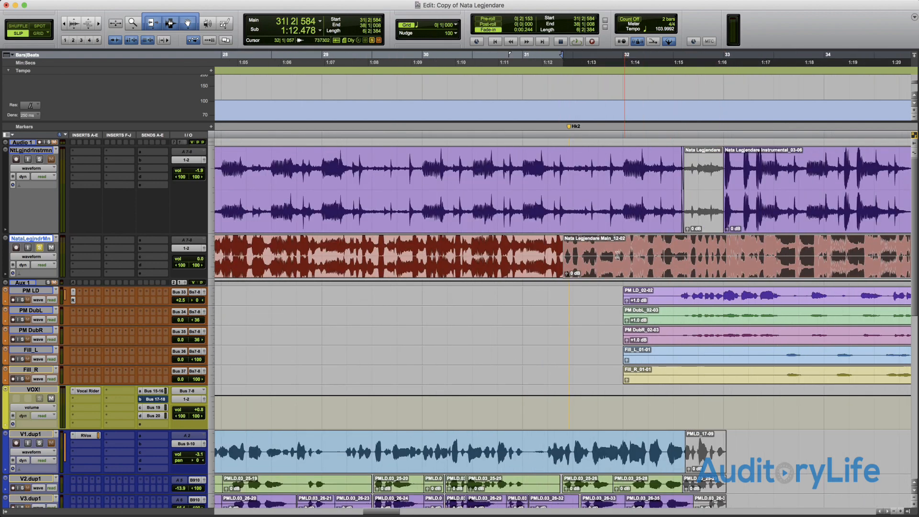
key("super+bracketright")
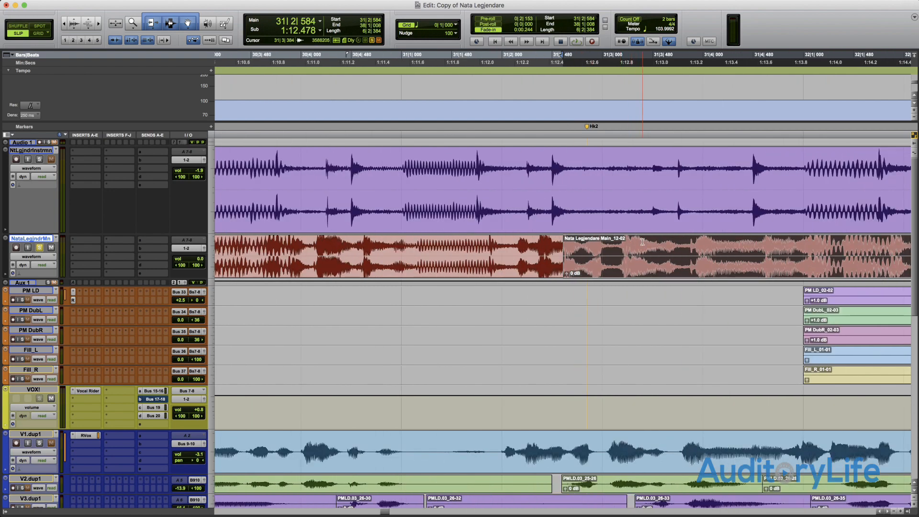
key("ctrl+Up")
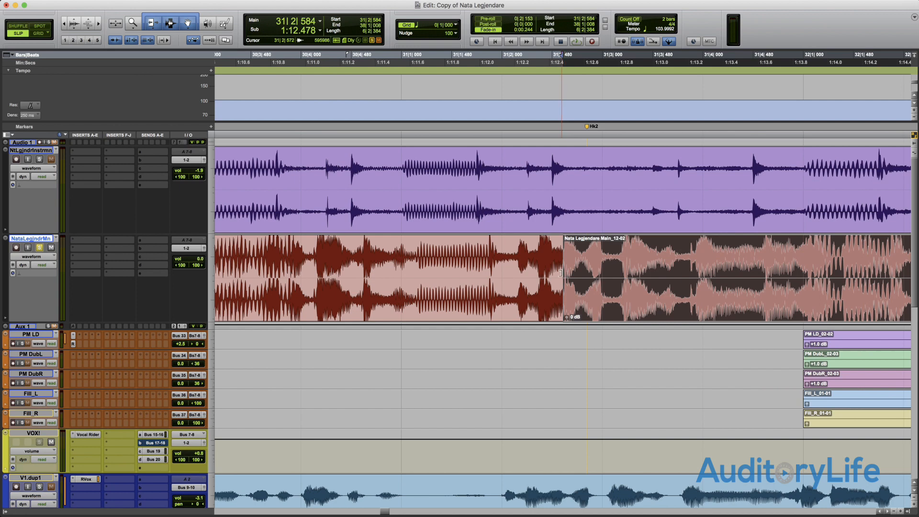
left_click_drag(560, 273, 515, 271)
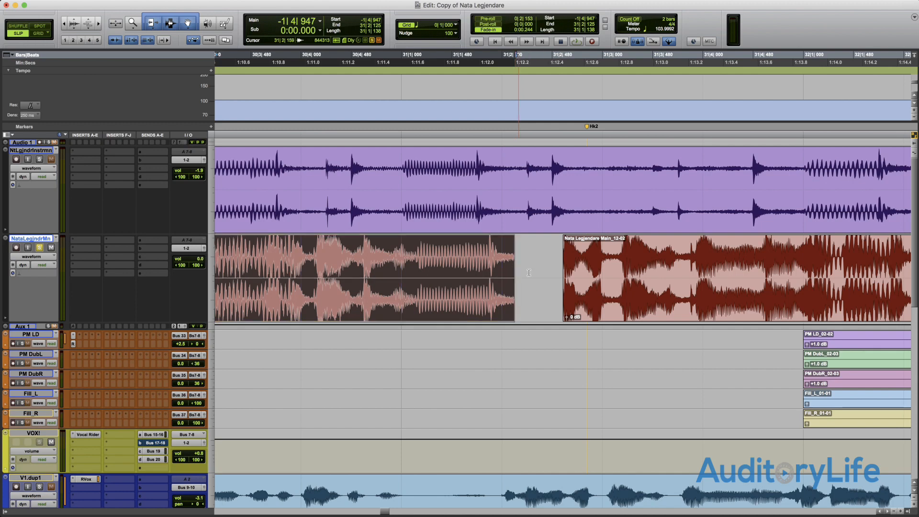
left_click(565, 273)
left_click_drag(564, 274, 597, 274)
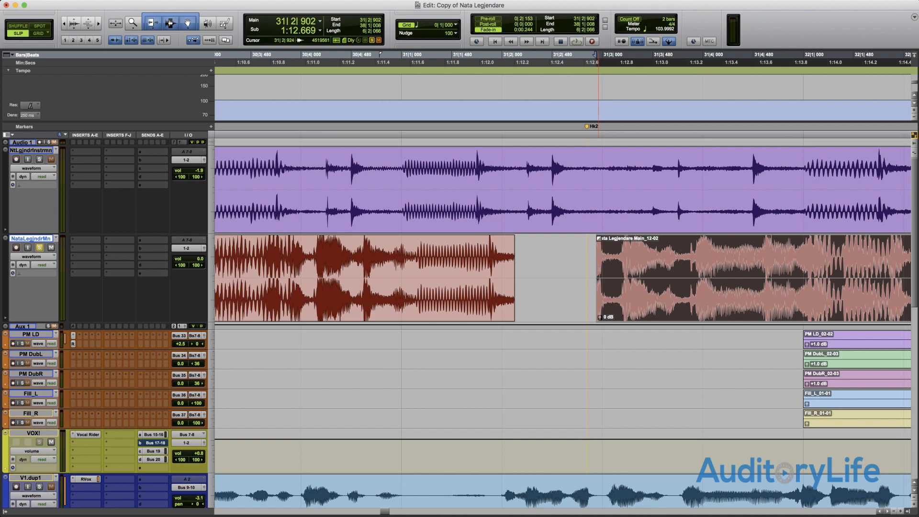
- Add a fade-in to the Main_12-02 clip from 31|2|902 to 31|4|583 and bend its curve for a slow start
left_click_drag(599, 258, 764, 302)
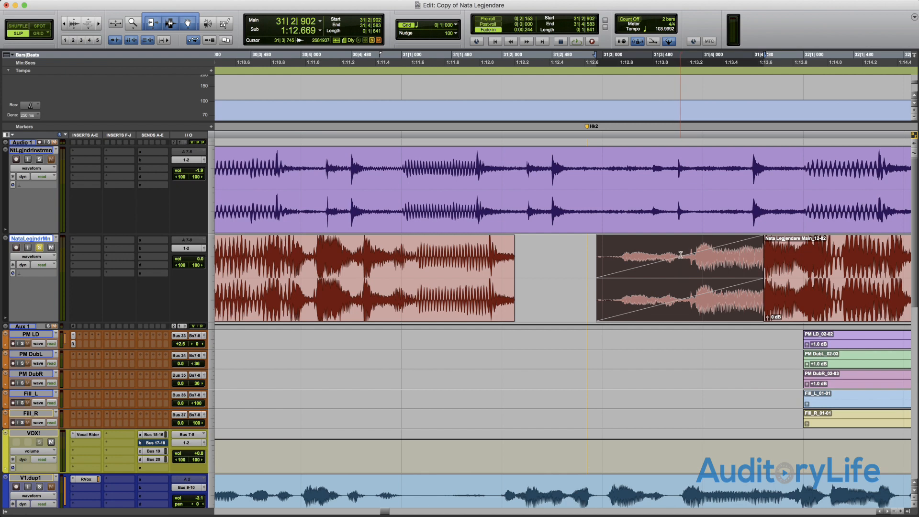
left_click_drag(683, 256, 728, 258)
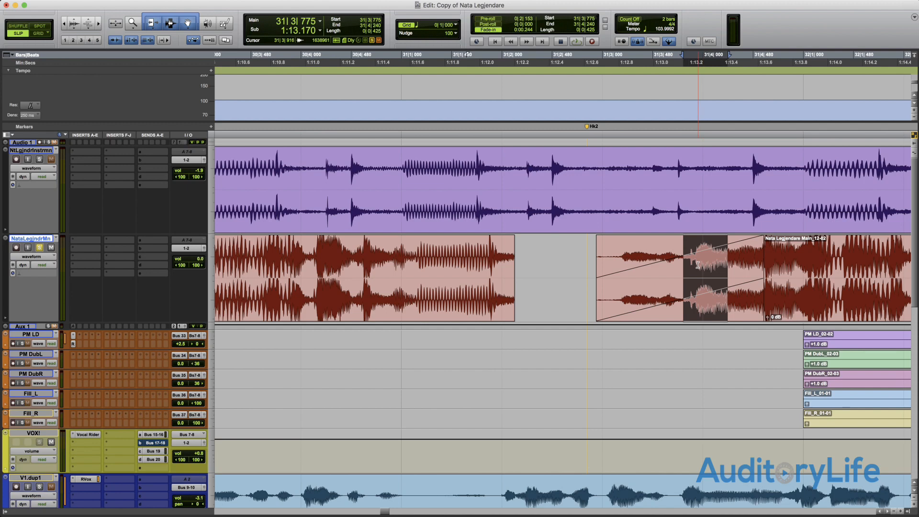
left_click(696, 302)
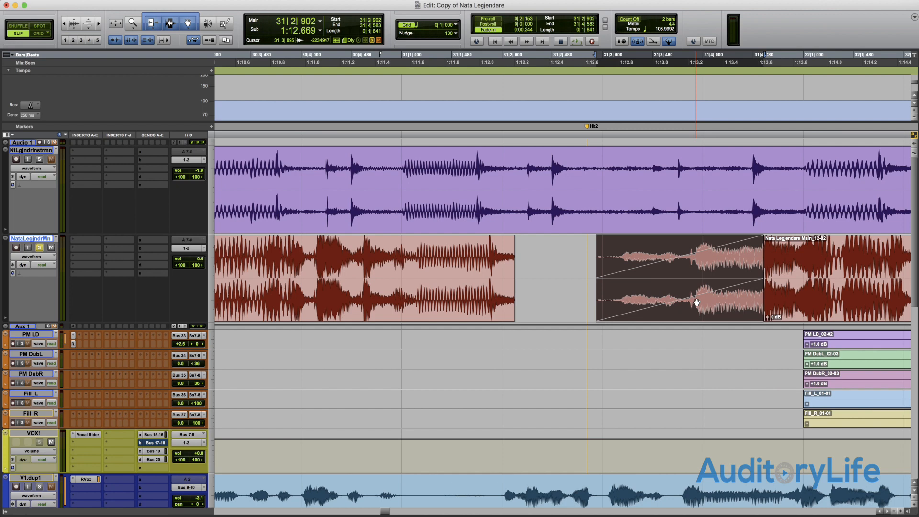
double_click(696, 301)
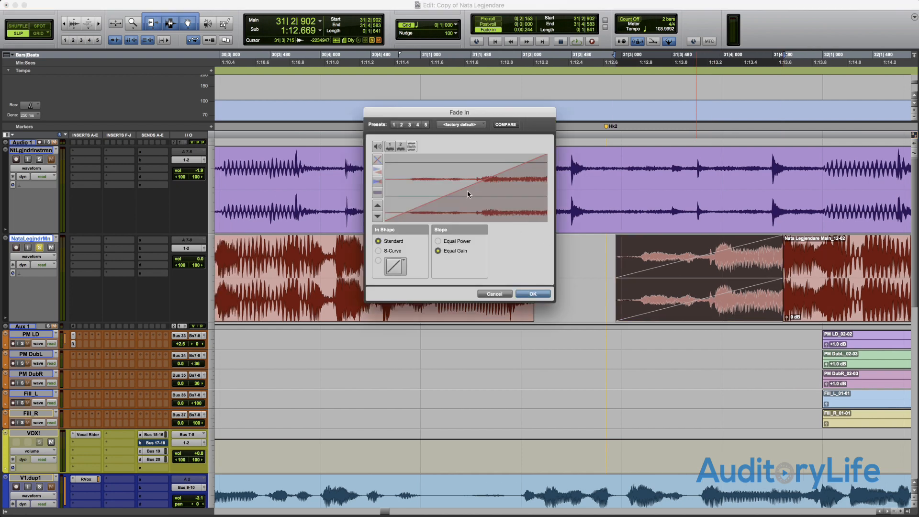
left_click_drag(465, 187, 519, 188)
left_click(527, 294)
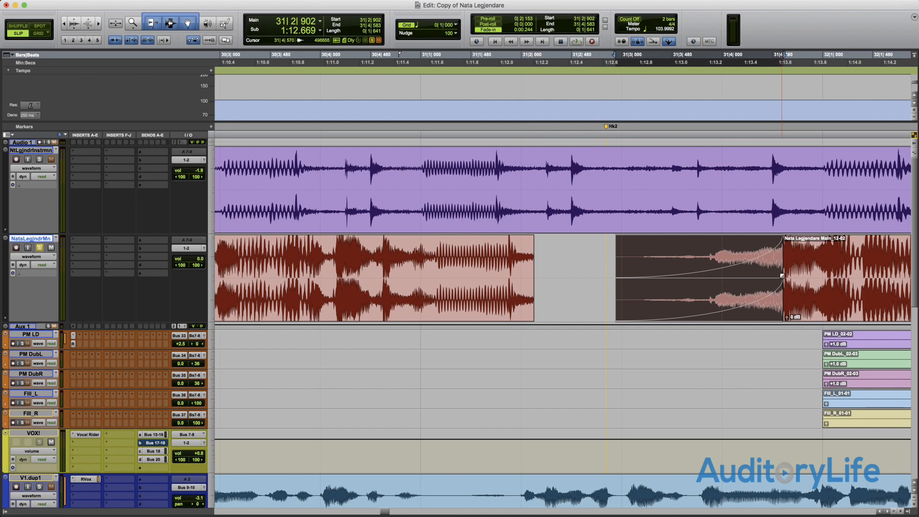
- Shorten the Main_12-02 fade-in so it ends at 31|3|290, and remove the fade
mouse_move(783, 261)
left_mouse_down()
mouse_move(649, 273)
mouse_move(758, 275)
mouse_move(652, 276)
left_mouse_up()
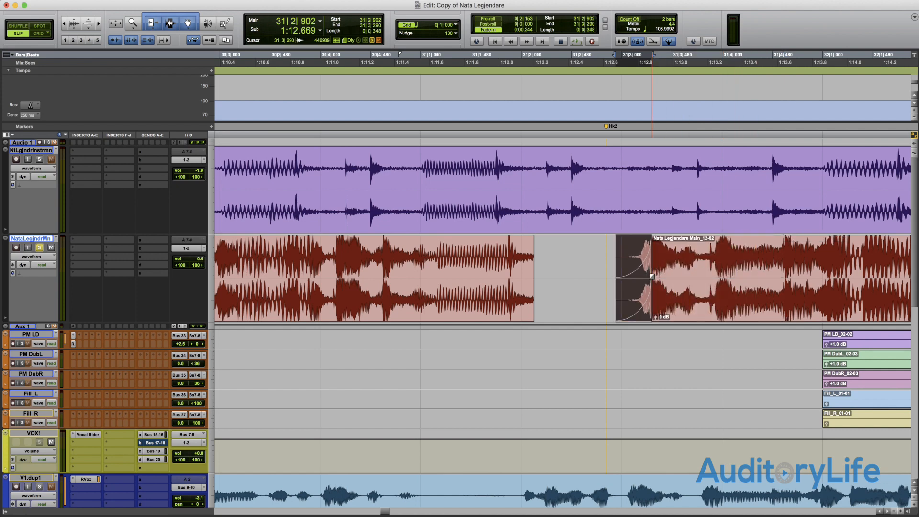
scroll(651, 277, "right", 2)
key("super+z")
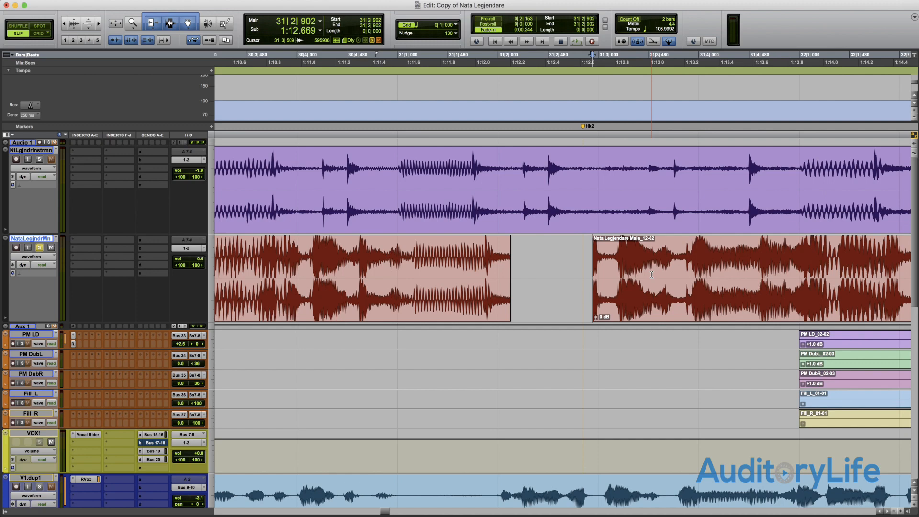
- Select the NataLegjndrMn track from 31|1|244 to 31|3|028 across the gap and heal the separation
scroll(652, 275, "left", 4)
left_click_drag(647, 276, 468, 278)
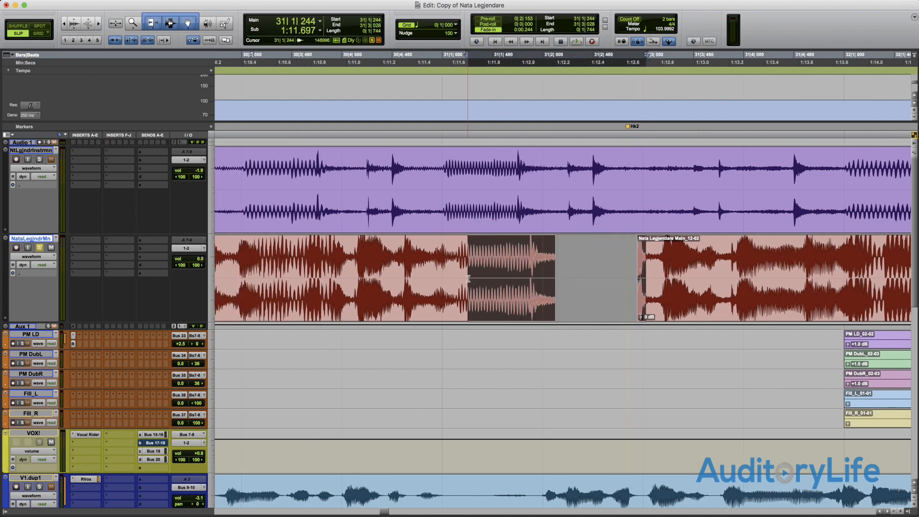
key("super+h")
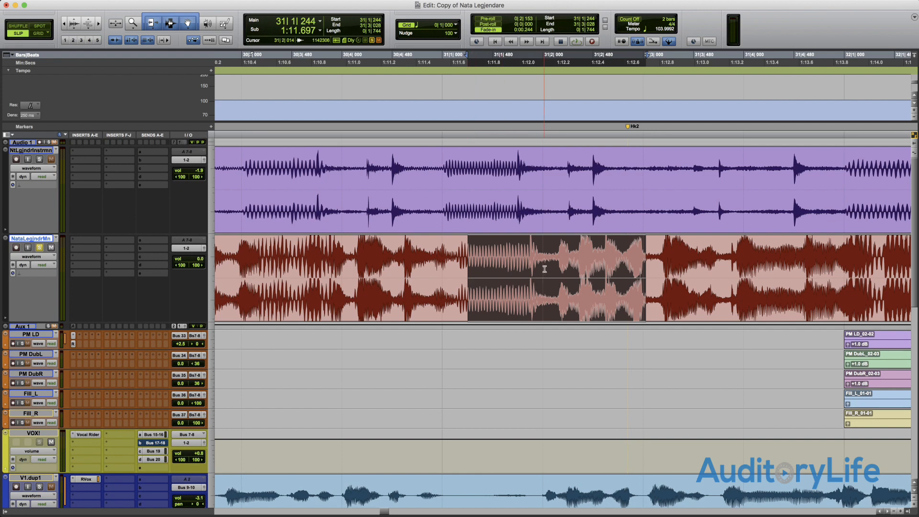
- Select the NataLegjndrMn audio from 31|1|304 to 31|2|696 and separate it into its own clip
scroll(538, 265, "left", 4)
left_click(524, 262)
left_click(666, 269, "shift")
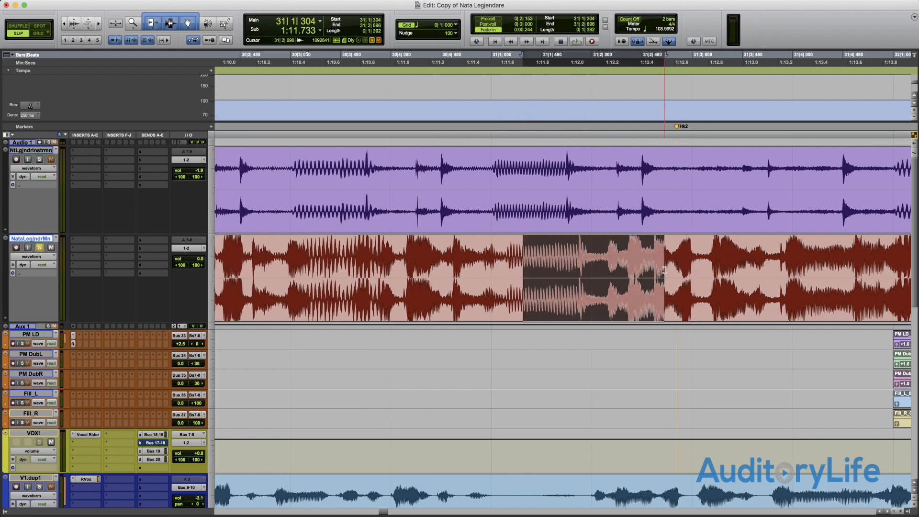
key("super+e")
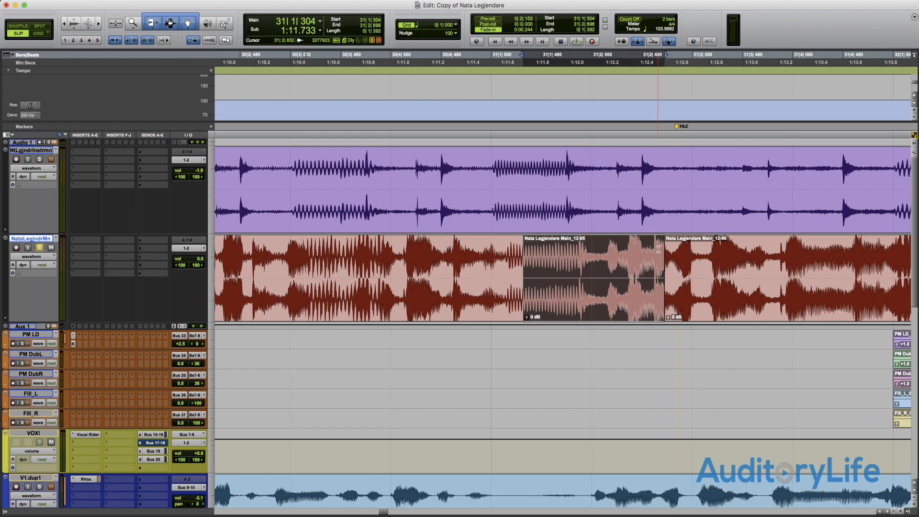
- Add a fade-out from 31|2|469 to the end of the Main_12-05 clip and bend its curve for a steep initial drop
left_click_drag(661, 239, 641, 239)
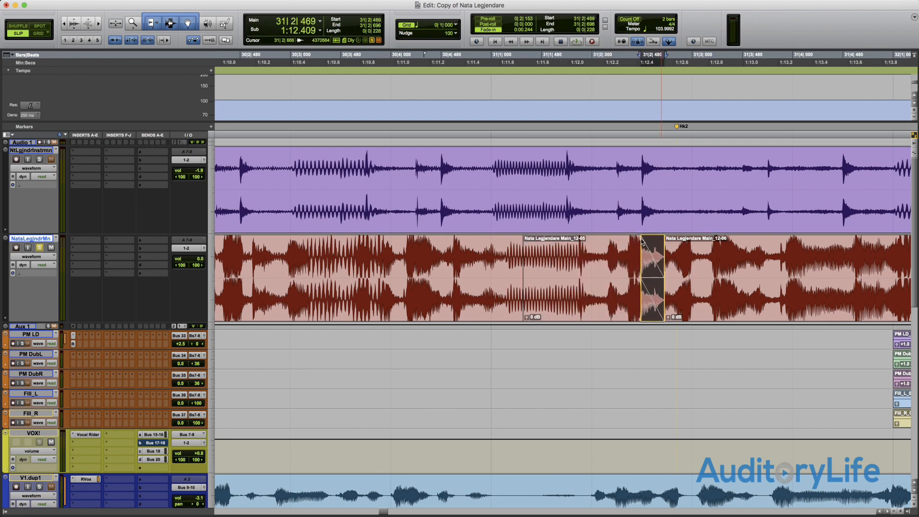
double_click(651, 312)
left_click_drag(466, 196, 415, 204)
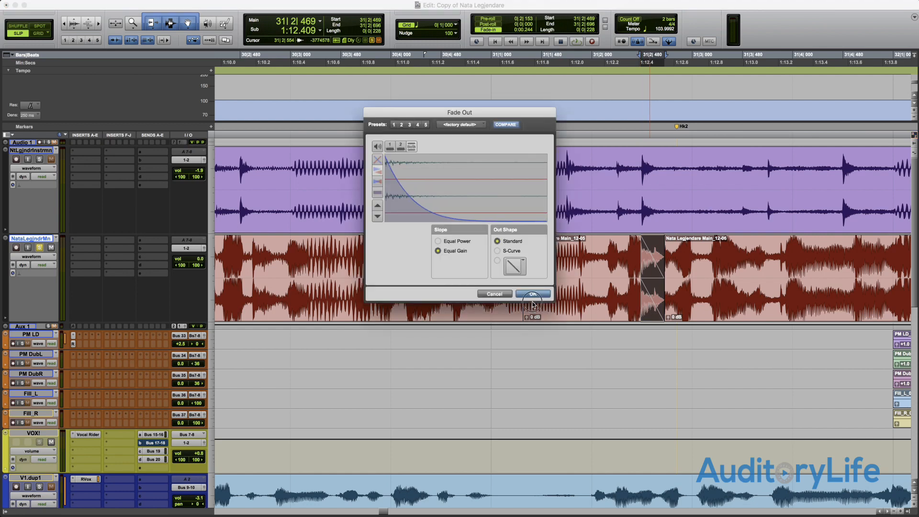
left_click(534, 296)
- Extend the start of the Main_12-05 fade-out to 31|2|365 and delete the fade
mouse_move(639, 286)
left_mouse_down()
mouse_move(625, 287)
mouse_move(641, 284)
mouse_move(658, 301)
mouse_move(629, 301)
left_mouse_up()
key("Delete")
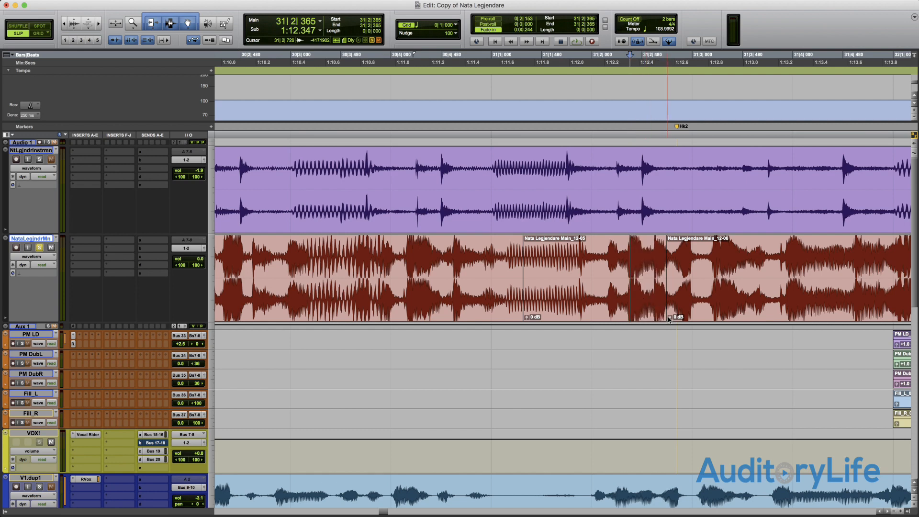
- Add a fade-out from 31|2|652 to 31|2|713 on Main_12-05 with a matching fade-in on Main_12-06, and delete both fades
key("t")
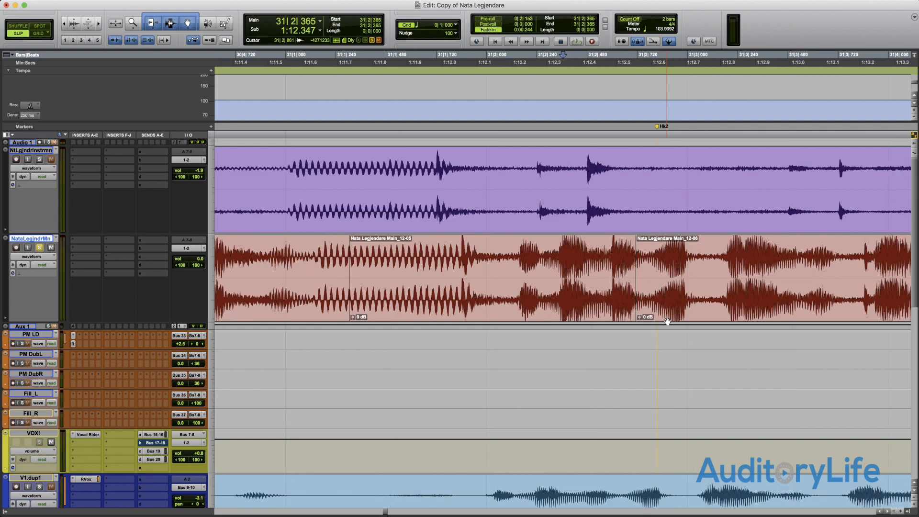
key("t")
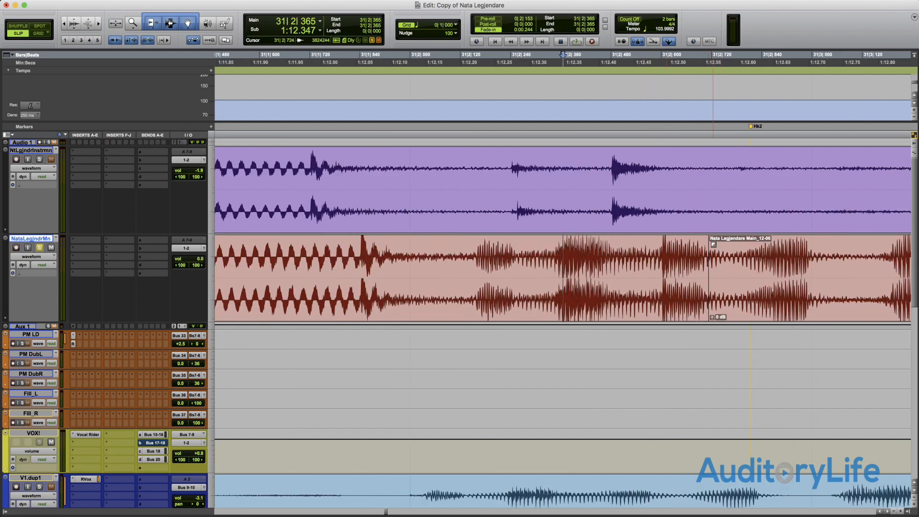
left_click(714, 238)
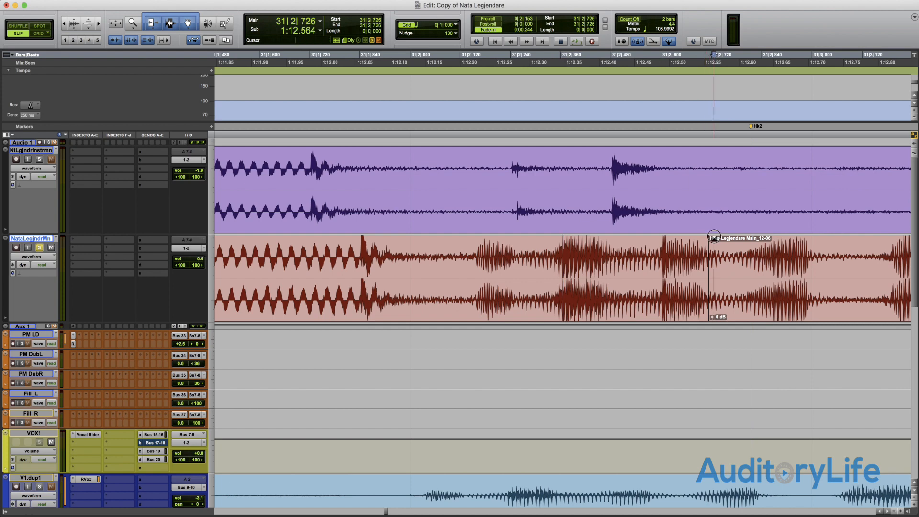
left_click_drag(713, 238, 686, 290)
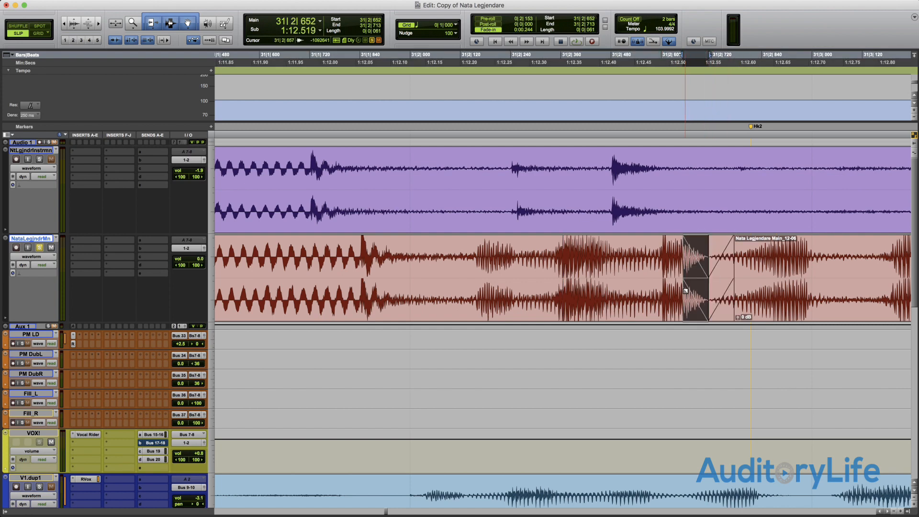
key("Delete")
left_click(723, 305)
key("Delete")
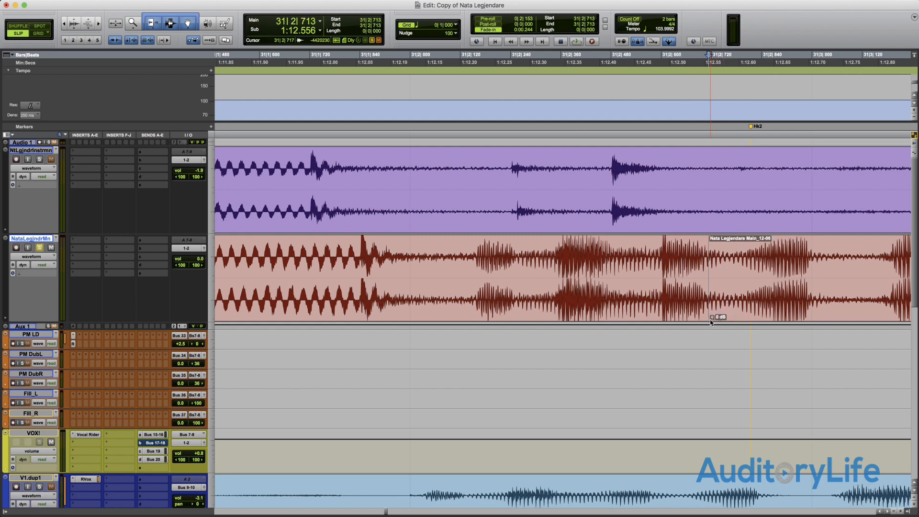
- Crossfade Main_12-05 into Main_12-06 from 31|2|555 to 31|2|871, using S-Curve in and out shapes with Equal Gain
left_click_drag(711, 321, 643, 315)
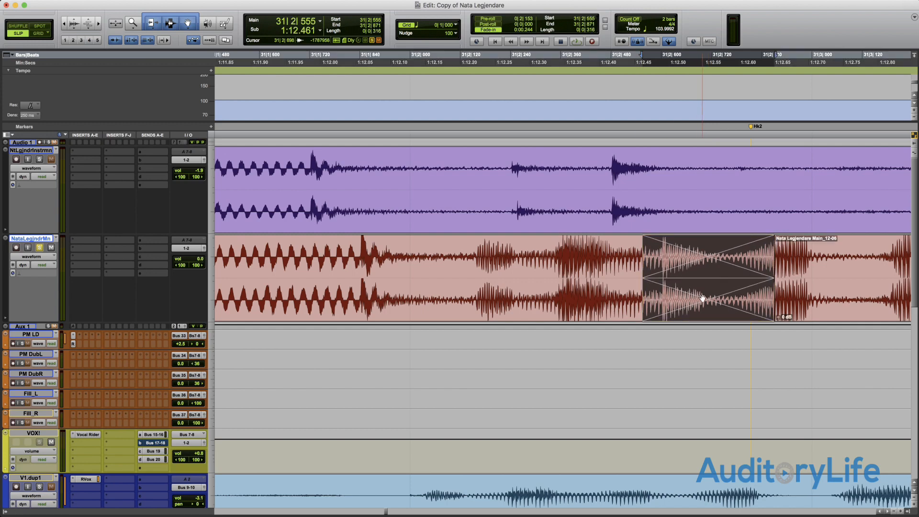
double_click(702, 299)
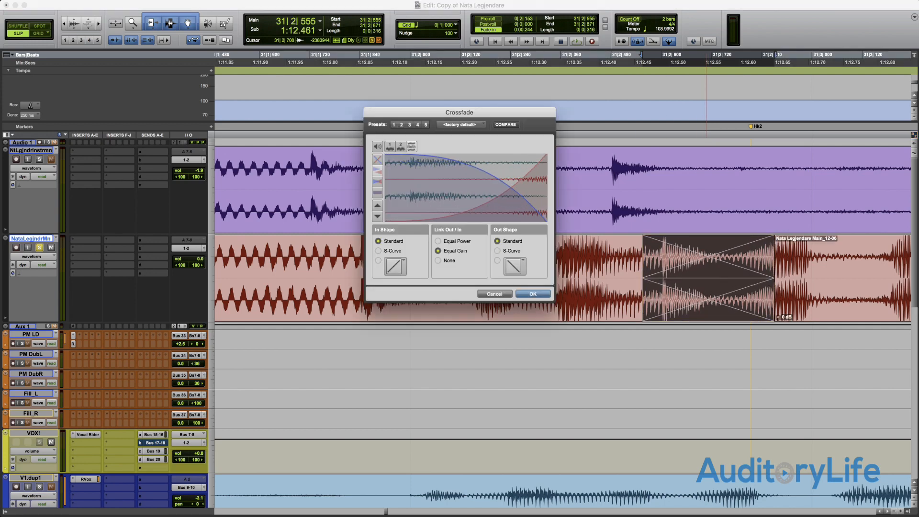
mouse_move(511, 188)
left_mouse_down()
mouse_move(413, 188)
mouse_move(519, 188)
mouse_move(424, 188)
mouse_move(503, 187)
left_mouse_up()
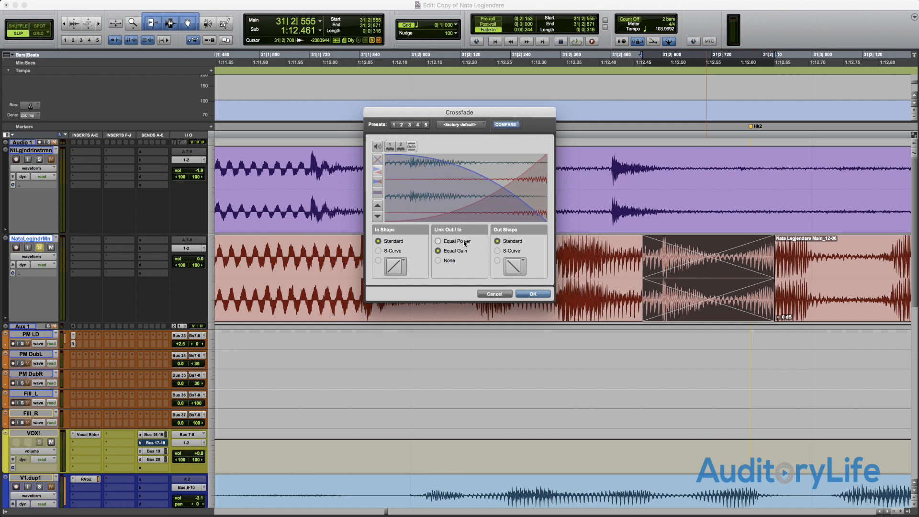
left_click(497, 251)
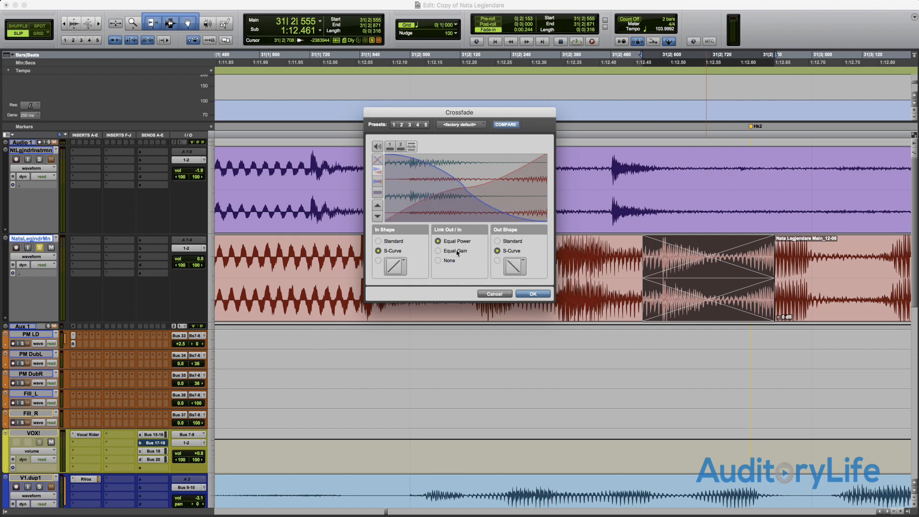
left_click(533, 294)
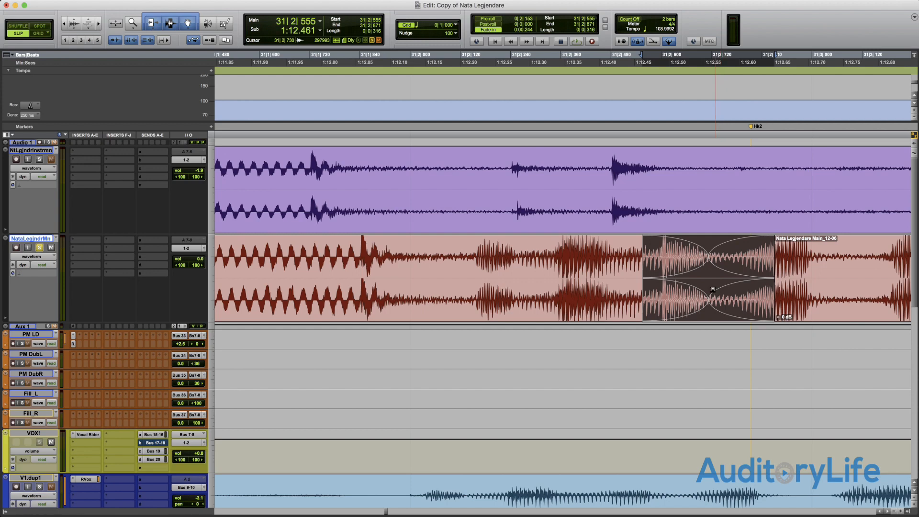
- Nudge the crossfade earlier and back later until it spans 31|2|578 to 31|2|894
key("comma")
key("comma")
key("comma")
key("comma")
key("comma")
key("comma")
key("comma")
key("comma")
key("comma")
key("comma")
key("comma")
key("comma")
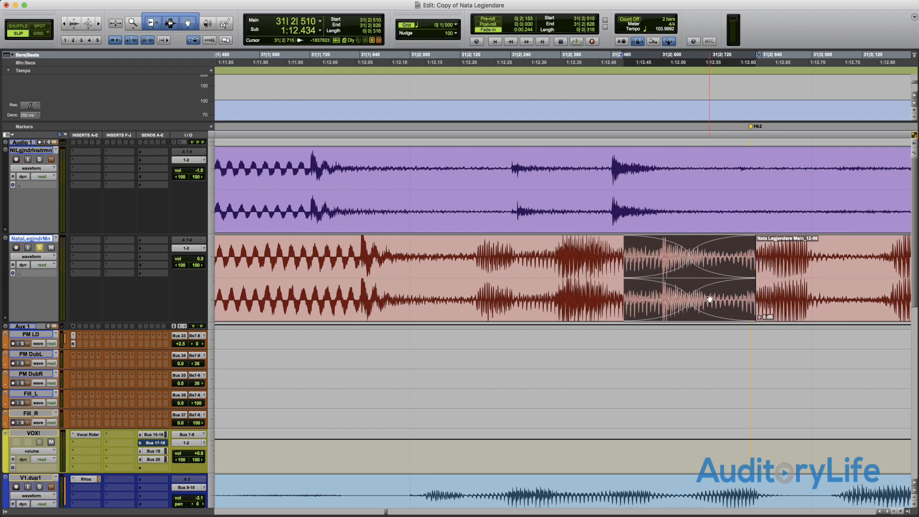
key("period")
key("period")
key("period")
key("period")
key("period")
key("period")
key("period")
key("period")
key("period")
key("period")
key("period")
key("period")
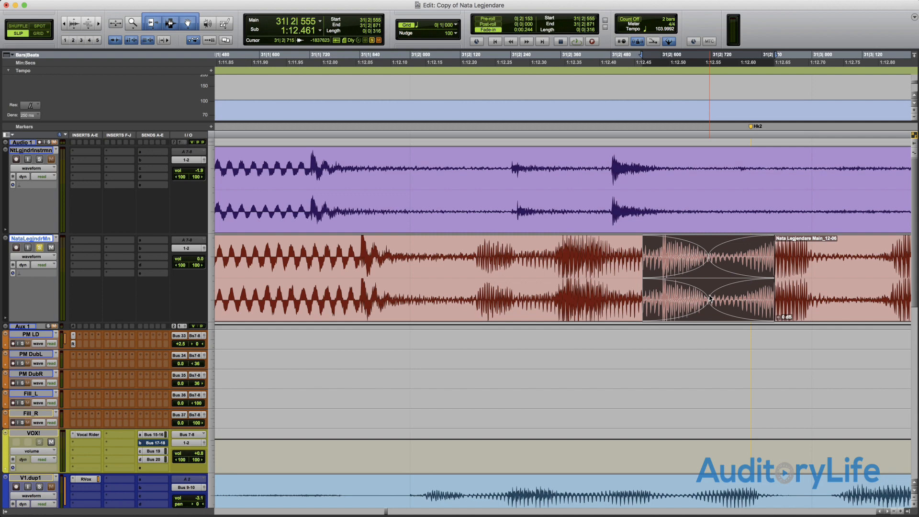
key("period")
key("period")
key("period")
key("period")
key("period")
key("period")
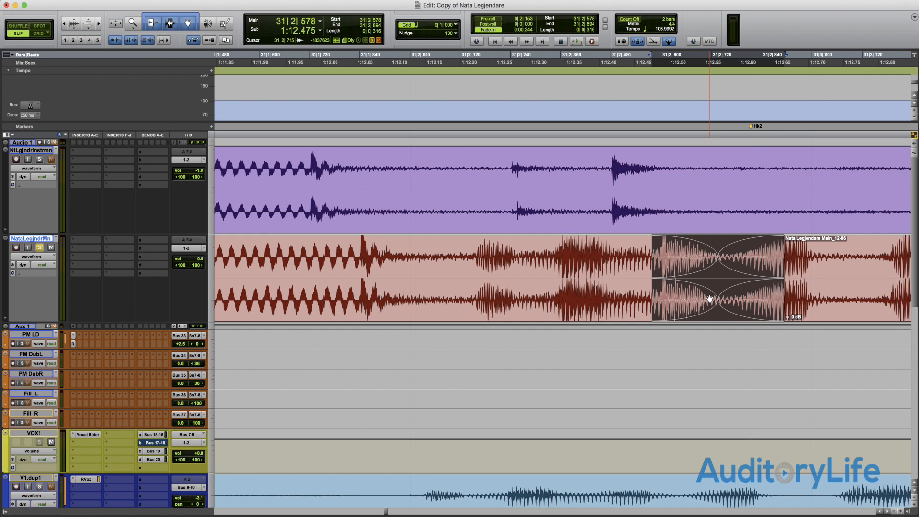
- Delete the crossfade between the Main_12-05 and Main_12-06 clips
key("r")
key("r")
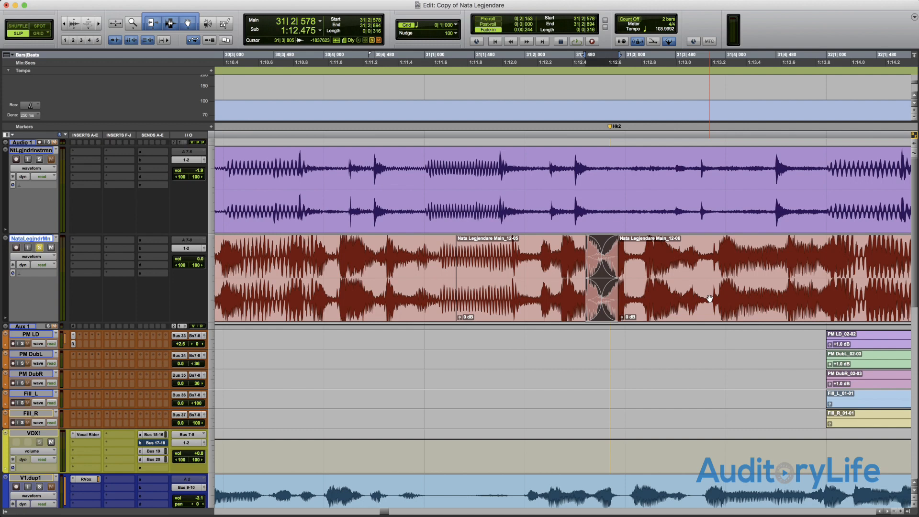
key("Delete")
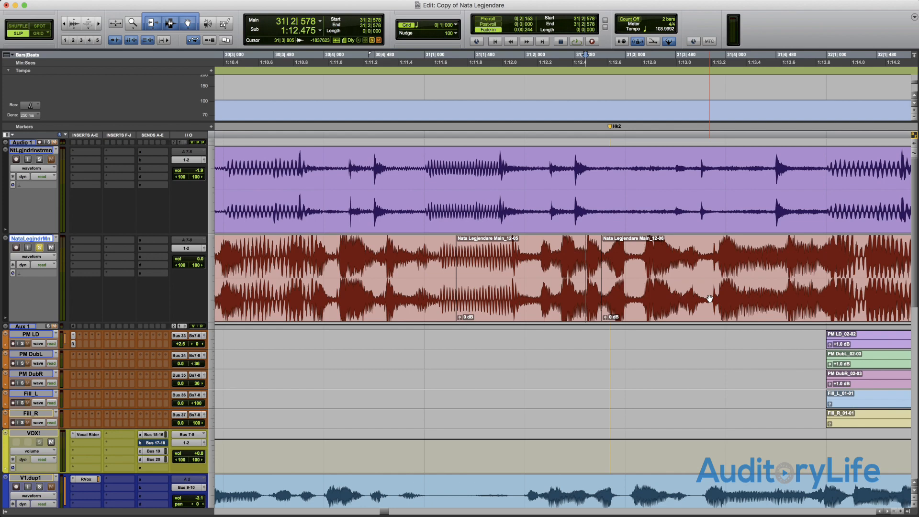
- Play the session from the beginning and show the full length of the song
key("Return")
key("space")
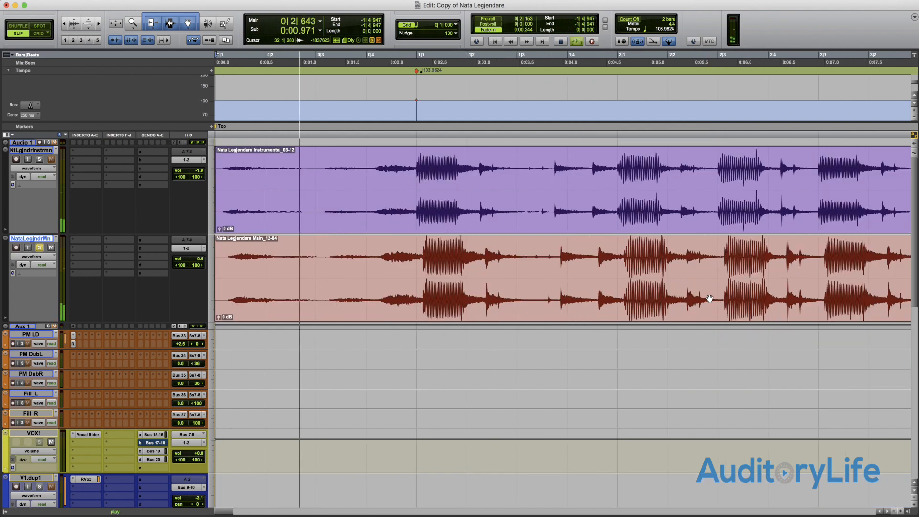
key("super+bracketleft")
key("super+bracketleft")
key("super+bracketleft")
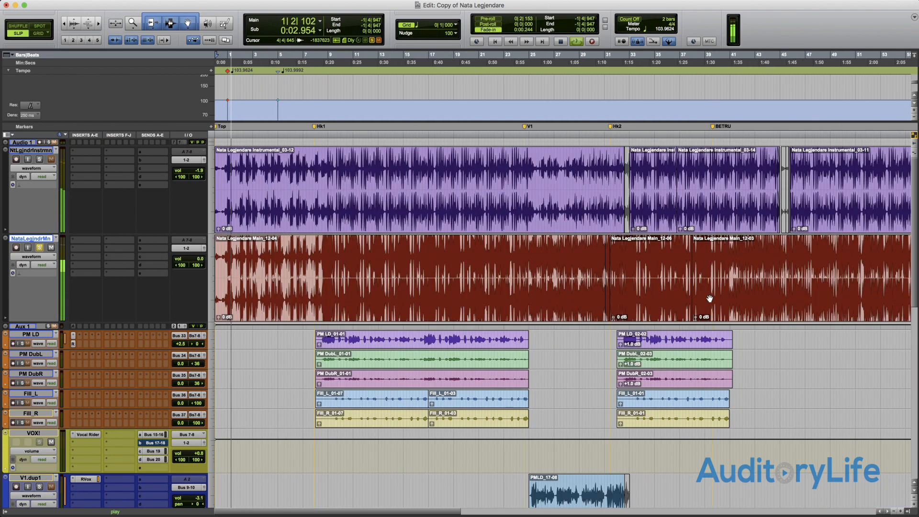
key("super+bracketleft")
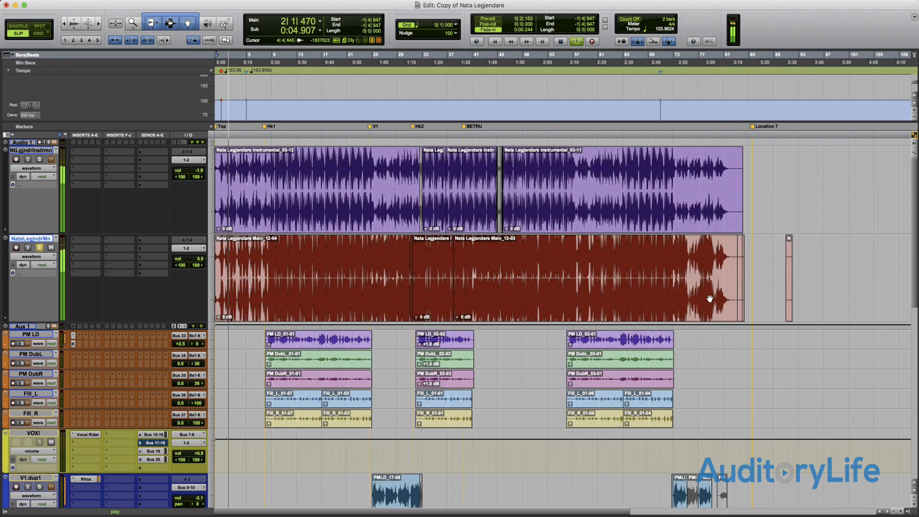